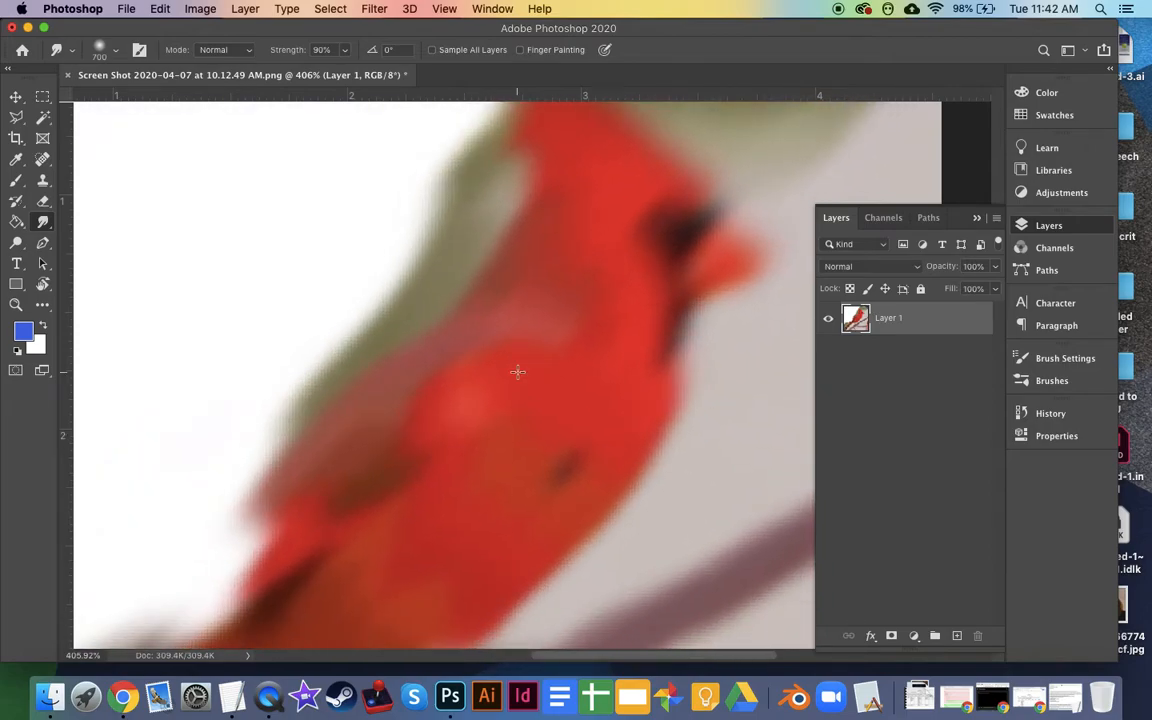
Undo the smudging over the bird and switch to the Brush tool.
{"action": "key", "text": "super+z"}
{"action": "left_click", "coordinate": [16, 180]}
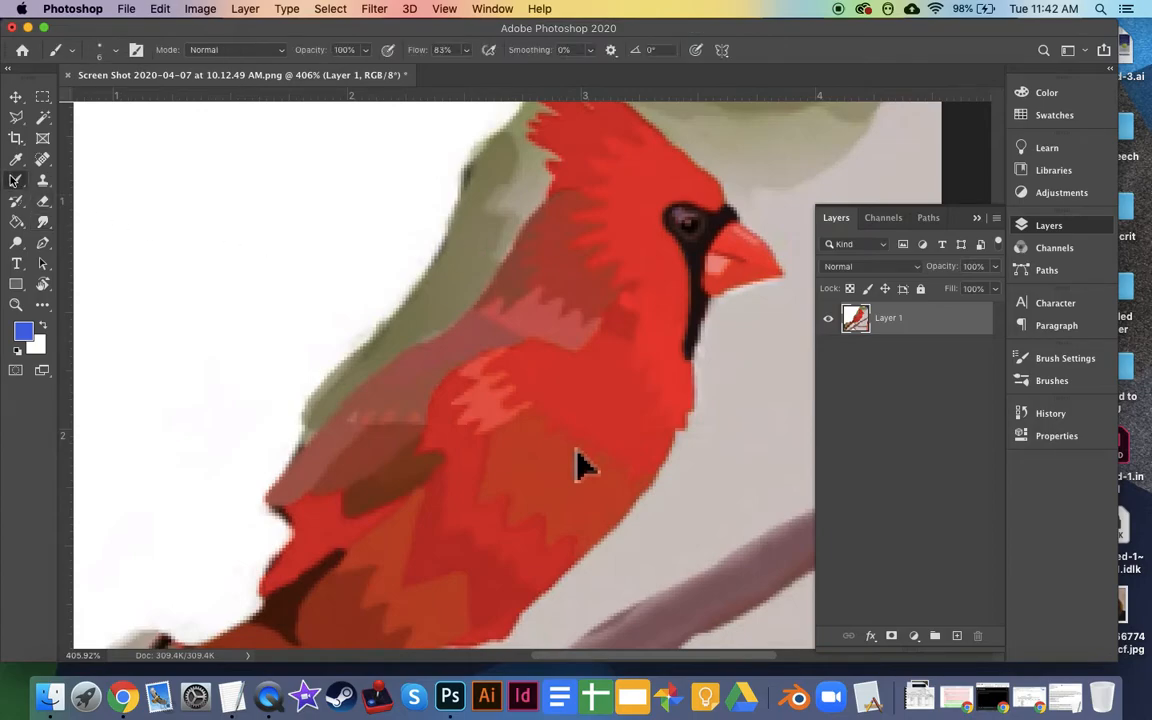
Draw blue zigzag marks over the feather edges on the bird's neck and breast, and undo all three strokes.
{"action": "mouse_move", "coordinate": [594, 177]}
{"action": "left_mouse_down"}
{"action": "mouse_move", "coordinate": [577, 212]}
{"action": "mouse_move", "coordinate": [642, 302]}
{"action": "left_mouse_up"}
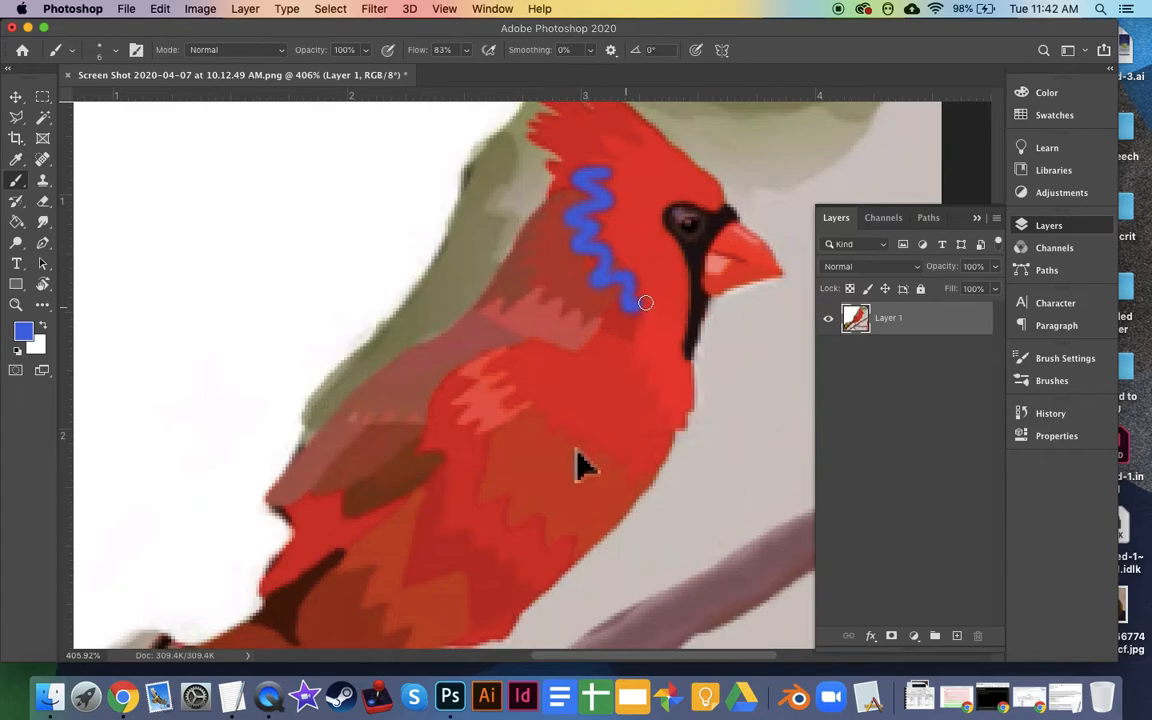
{"action": "left_click_drag", "start_coordinate": [505, 400], "coordinate": [611, 474]}
{"action": "left_click_drag", "start_coordinate": [480, 463], "coordinate": [573, 555]}
{"action": "key", "text": "super+z"}
{"action": "key", "text": "super+z"}
{"action": "key", "text": "super+z"}
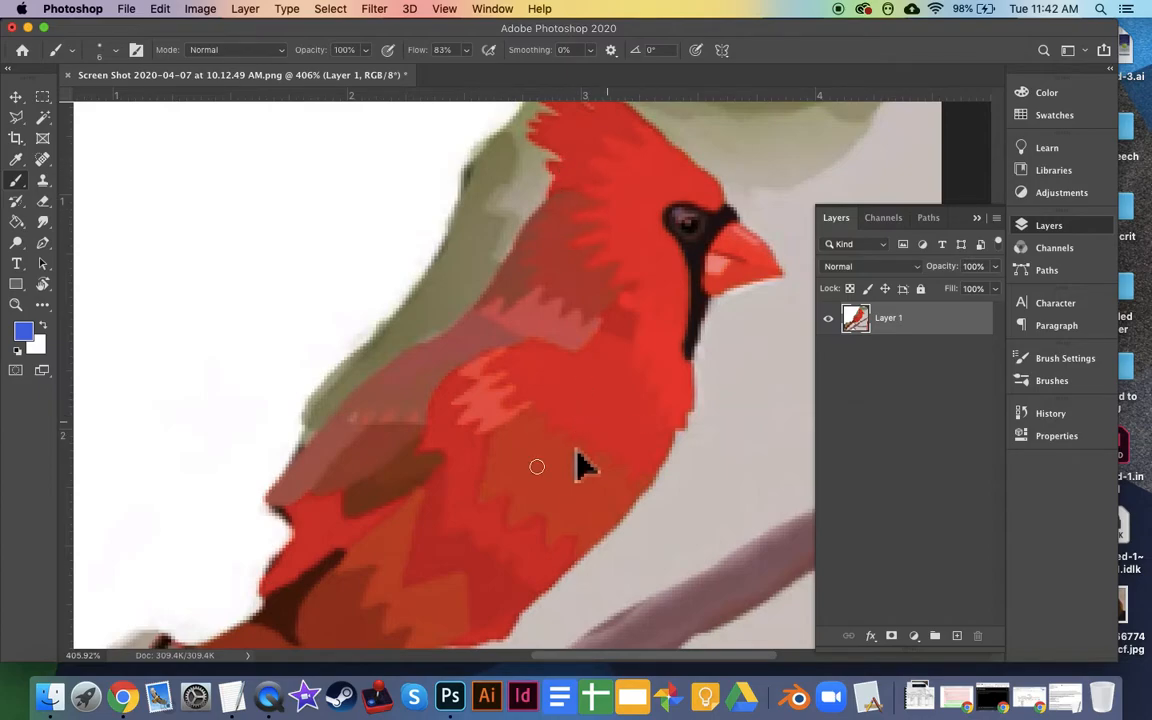
Mark the color bands from the bird's lower body up to its shoulder with five blue strokes, and undo them.
{"action": "scroll", "coordinate": [489, 466], "scroll_direction": "down", "scroll_amount": 1}
{"action": "left_click_drag", "start_coordinate": [377, 521], "coordinate": [380, 580]}
{"action": "left_click_drag", "start_coordinate": [424, 502], "coordinate": [427, 548]}
{"action": "left_click_drag", "start_coordinate": [455, 482], "coordinate": [458, 514]}
{"action": "left_click_drag", "start_coordinate": [498, 433], "coordinate": [505, 464]}
{"action": "left_click_drag", "start_coordinate": [555, 347], "coordinate": [580, 425]}
{"action": "key", "text": "super+z"}
{"action": "key", "text": "super+z"}
{"action": "key", "text": "super+z"}
{"action": "key", "text": "super+z"}
{"action": "key", "text": "super+z"}
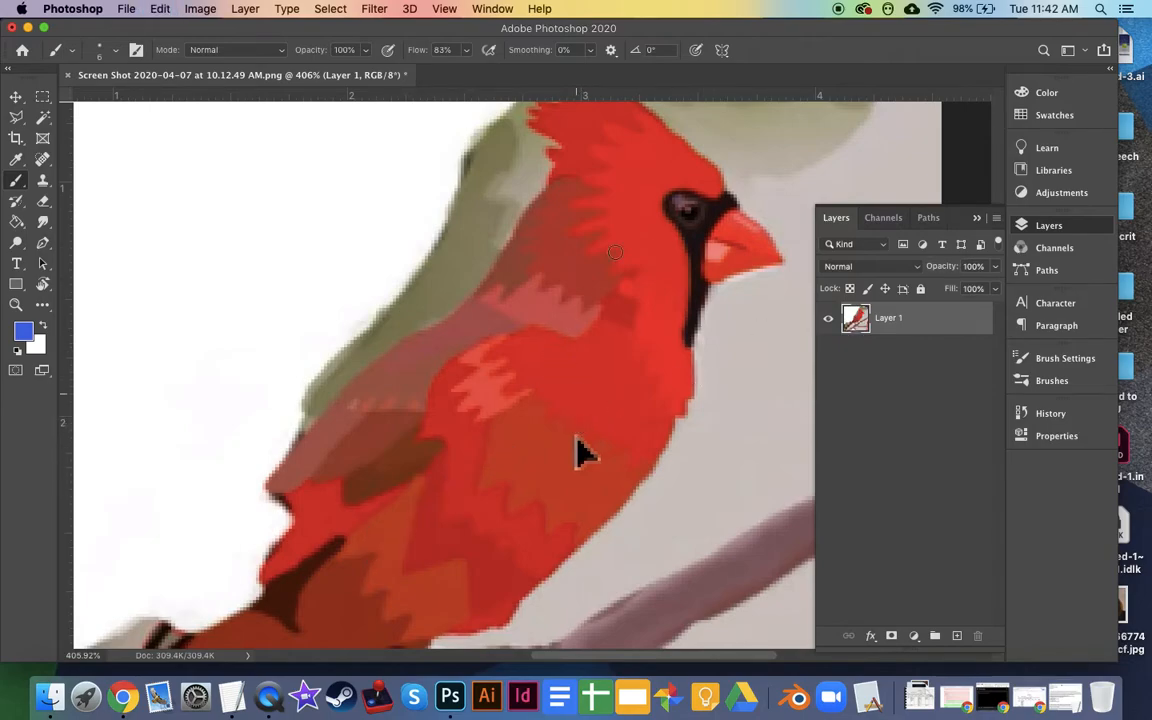
Draw one blue zigzag across the breast and another across the lower neck, and undo both.
{"action": "mouse_move", "coordinate": [514, 377]}
{"action": "left_mouse_down"}
{"action": "mouse_move", "coordinate": [541, 373]}
{"action": "mouse_move", "coordinate": [578, 458]}
{"action": "mouse_move", "coordinate": [600, 445]}
{"action": "mouse_move", "coordinate": [638, 484]}
{"action": "left_mouse_up"}
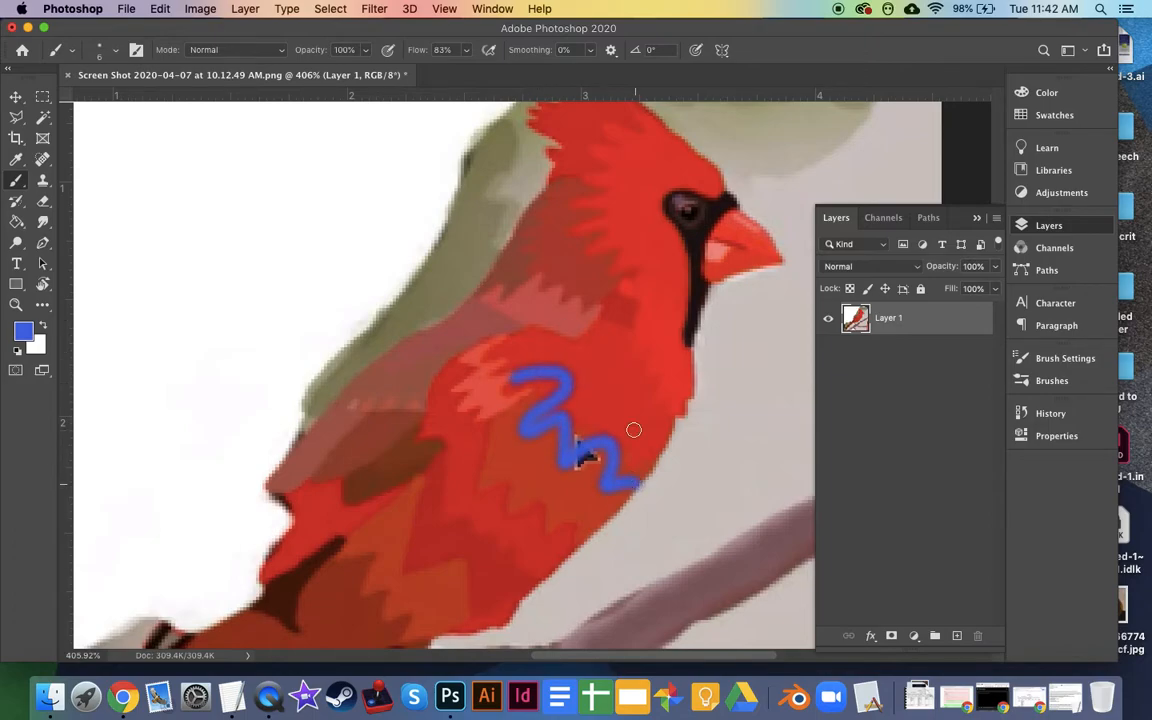
{"action": "left_click_drag", "start_coordinate": [651, 294], "coordinate": [640, 261]}
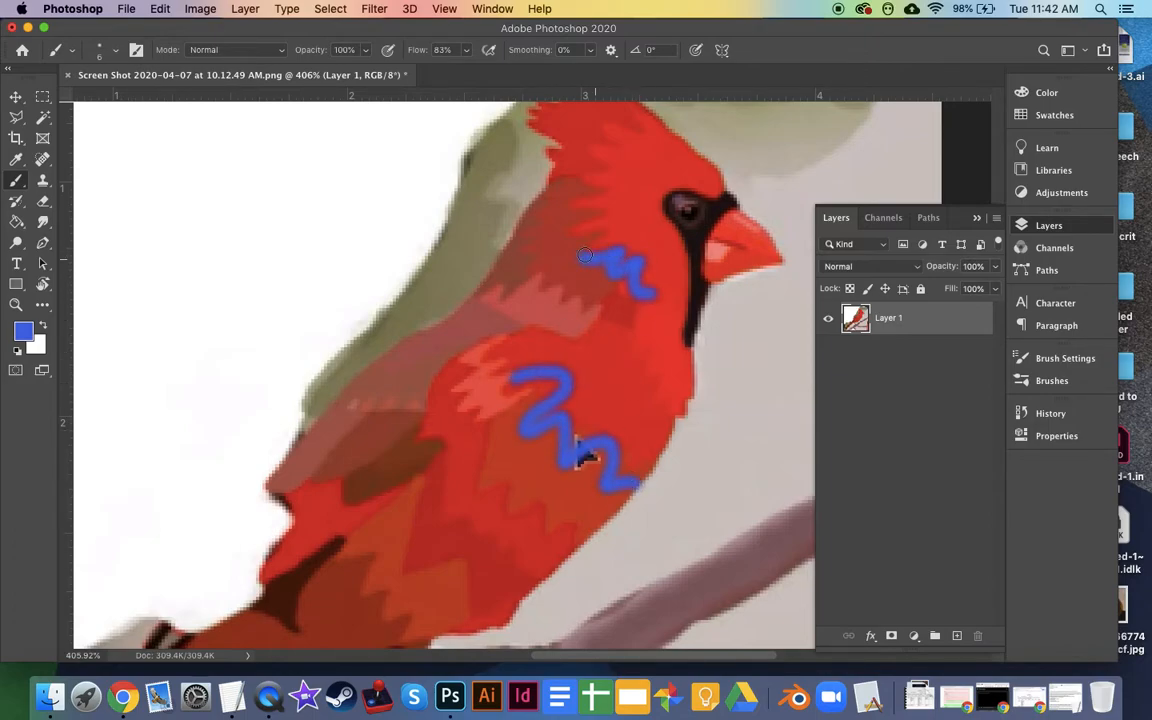
{"action": "key", "text": "super+z"}
{"action": "key", "text": "super+z"}
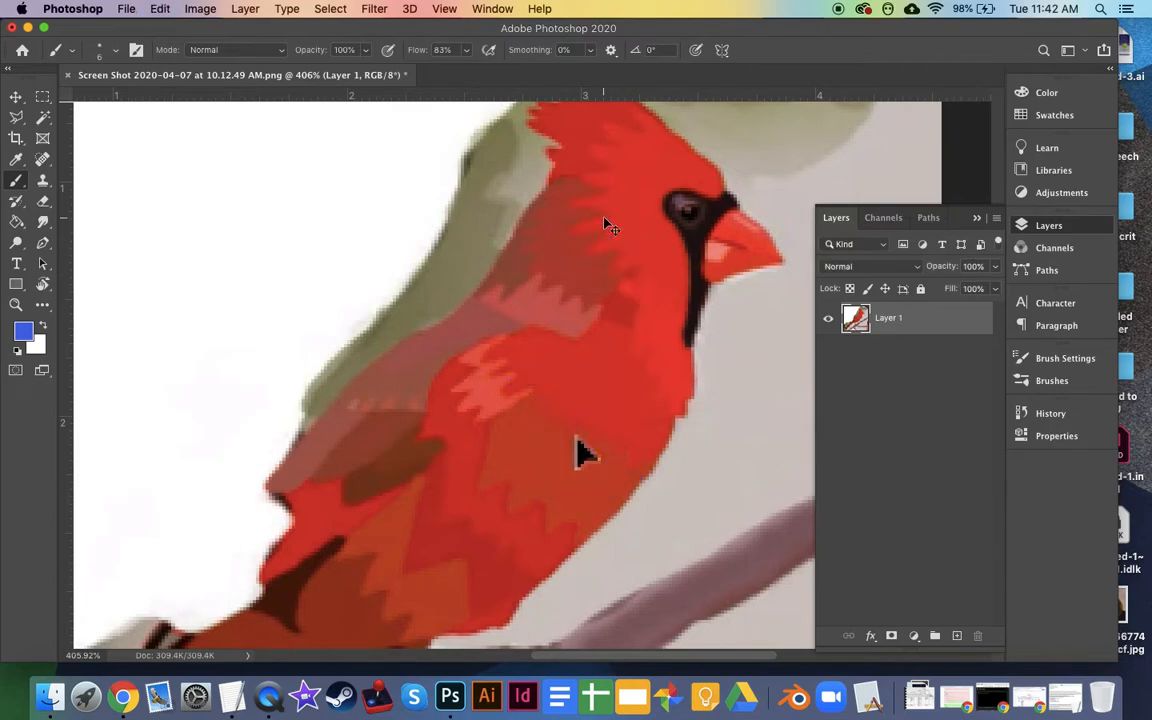
Trace the feathered boundary behind the bird's head in blue, mark the colors on either side, and undo the strokes.
{"action": "scroll", "coordinate": [600, 260], "scroll_direction": "up", "scroll_amount": 3}
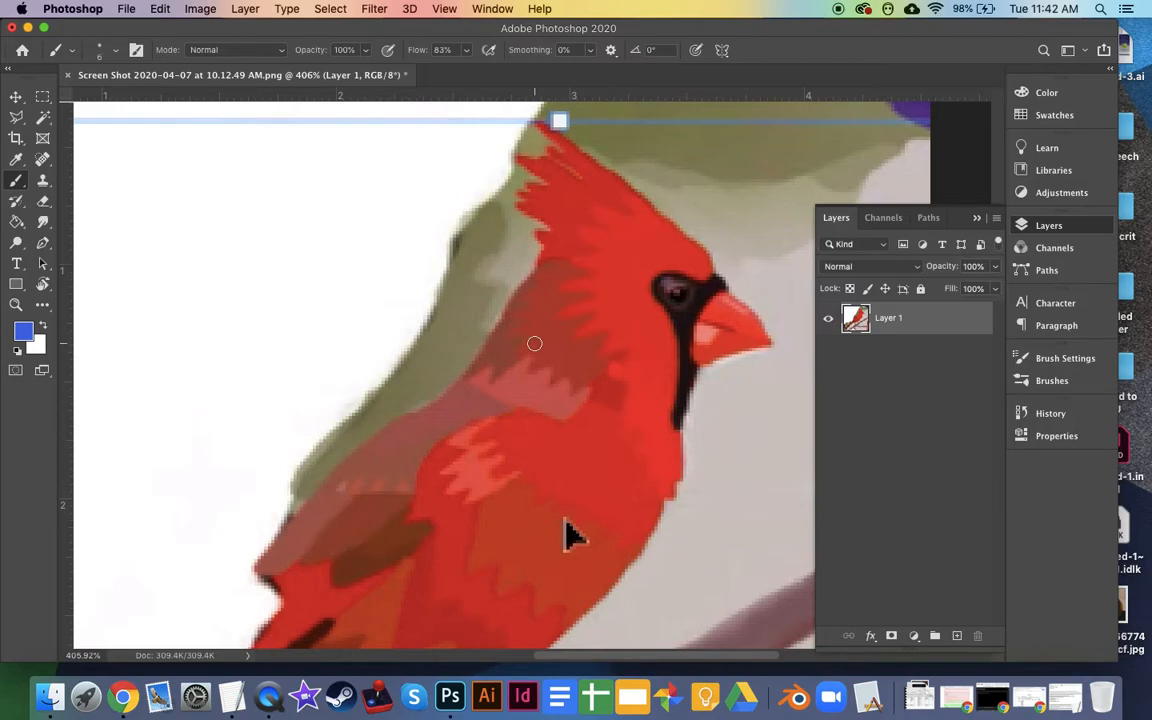
{"action": "mouse_move", "coordinate": [566, 265]}
{"action": "left_mouse_down"}
{"action": "mouse_move", "coordinate": [599, 329]}
{"action": "mouse_move", "coordinate": [585, 333]}
{"action": "mouse_move", "coordinate": [630, 398]}
{"action": "left_mouse_up"}
{"action": "key", "text": "super+z"}
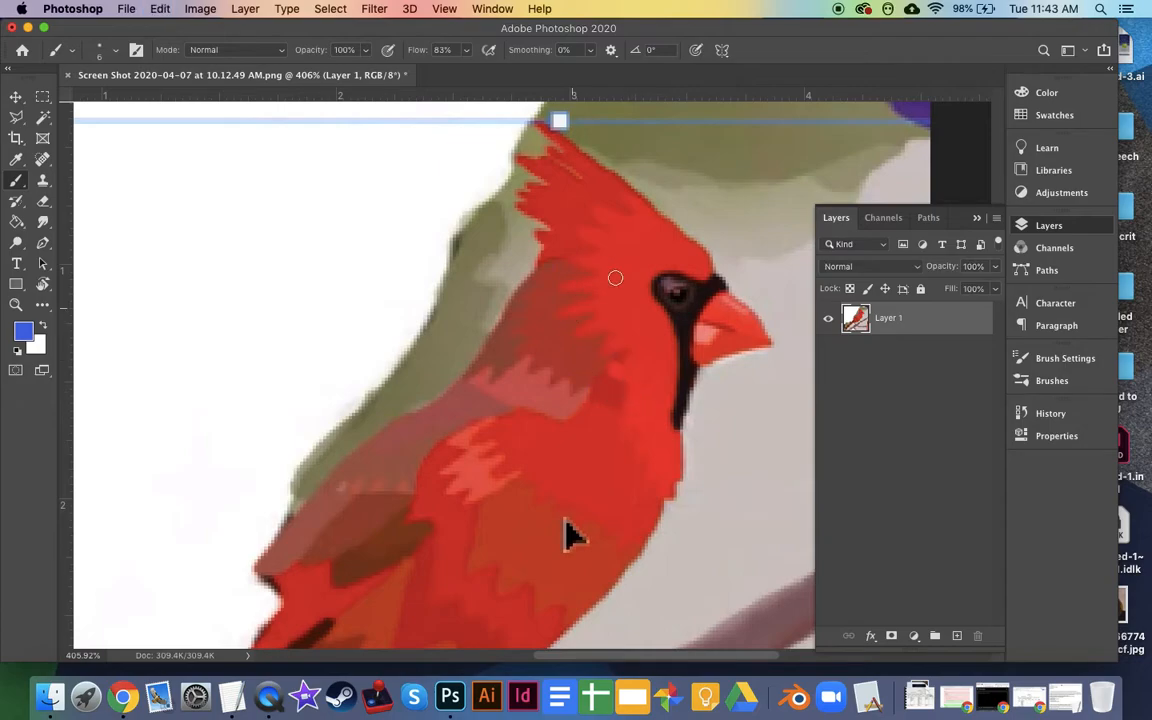
{"action": "left_click_drag", "start_coordinate": [535, 319], "coordinate": [565, 354]}
{"action": "left_click_drag", "start_coordinate": [618, 297], "coordinate": [643, 330]}
{"action": "key", "text": "super+z"}
{"action": "key", "text": "super+z"}
Mark the bird's crest and the background beside it with two blue strokes, and undo them.
{"action": "scroll", "coordinate": [722, 226], "scroll_direction": "up", "scroll_amount": 3}
{"action": "scroll", "coordinate": [722, 226], "scroll_direction": "right", "scroll_amount": 2}
{"action": "mouse_move", "coordinate": [573, 306]}
{"action": "left_mouse_down"}
{"action": "mouse_move", "coordinate": [611, 336]}
{"action": "mouse_move", "coordinate": [654, 298]}
{"action": "mouse_move", "coordinate": [704, 291]}
{"action": "mouse_move", "coordinate": [752, 282]}
{"action": "left_mouse_up"}
{"action": "left_click_drag", "start_coordinate": [565, 268], "coordinate": [711, 369]}
{"action": "key", "text": "super+z"}
{"action": "key", "text": "super+z"}
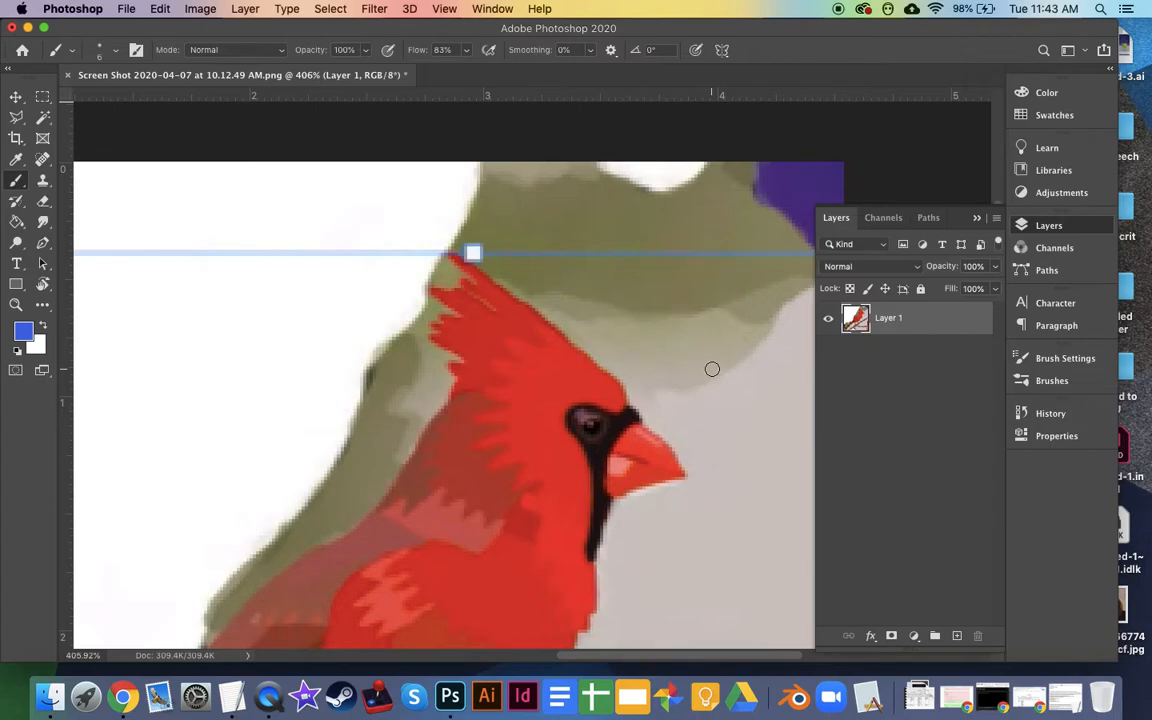
Draw a blue arrow up through the background and a line along the crest edge, and undo the marks.
{"action": "mouse_move", "coordinate": [722, 437]}
{"action": "left_mouse_down"}
{"action": "mouse_move", "coordinate": [659, 237]}
{"action": "mouse_move", "coordinate": [645, 273]}
{"action": "mouse_move", "coordinate": [669, 238]}
{"action": "mouse_move", "coordinate": [702, 262]}
{"action": "left_mouse_up"}
{"action": "left_click_drag", "start_coordinate": [508, 291], "coordinate": [637, 400]}
{"action": "left_click_drag", "start_coordinate": [507, 287], "coordinate": [618, 357]}
{"action": "key", "text": "super+z"}
{"action": "key", "text": "super+z"}
{"action": "key", "text": "super+z"}
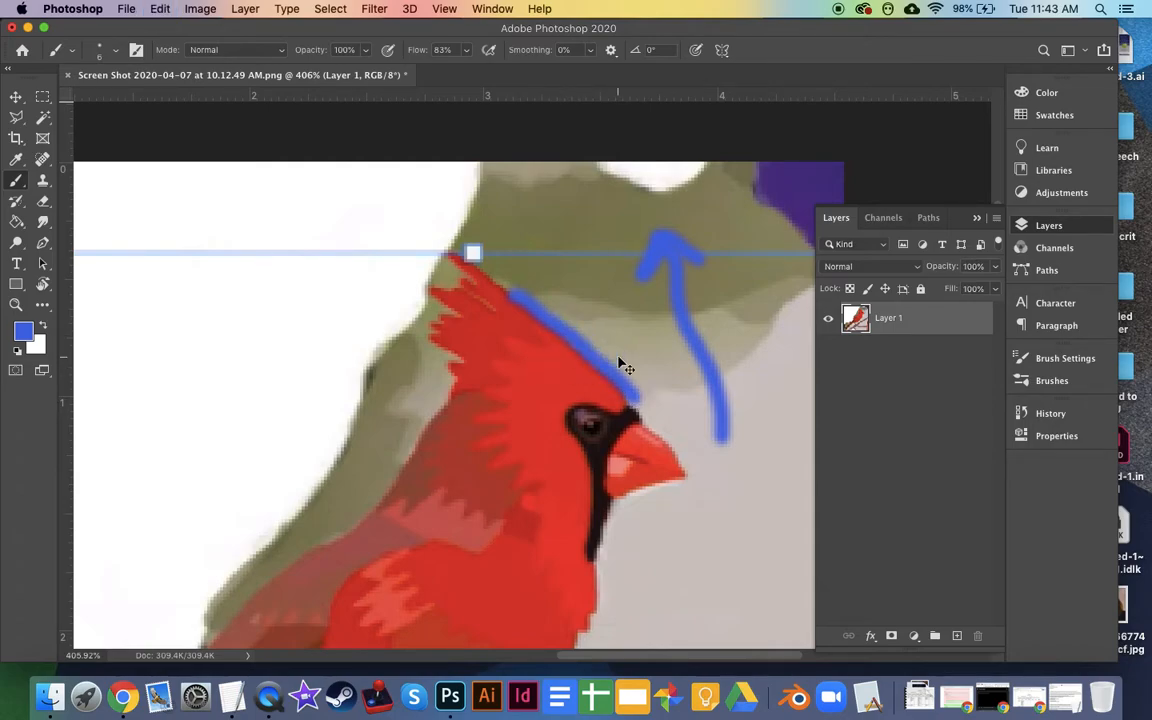
Circle the bird's body in blue, mark the eye and beak area, and undo the strokes.
{"action": "scroll", "coordinate": [553, 411], "scroll_direction": "down", "scroll_amount": 3}
{"action": "scroll", "coordinate": [553, 411], "scroll_direction": "down", "scroll_amount": 4}
{"action": "scroll", "coordinate": [553, 411], "scroll_direction": "left", "scroll_amount": 1}
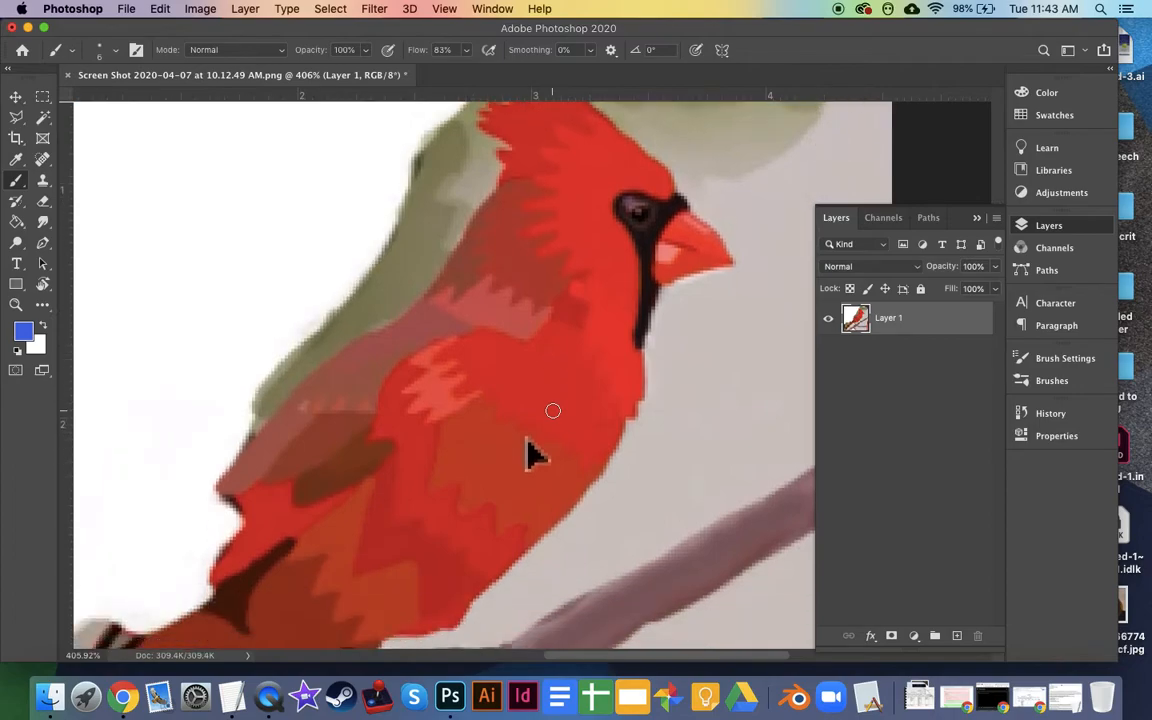
{"action": "mouse_move", "coordinate": [600, 422]}
{"action": "left_mouse_down"}
{"action": "mouse_move", "coordinate": [433, 376]}
{"action": "mouse_move", "coordinate": [342, 574]}
{"action": "mouse_move", "coordinate": [530, 562]}
{"action": "mouse_move", "coordinate": [580, 492]}
{"action": "left_mouse_up"}
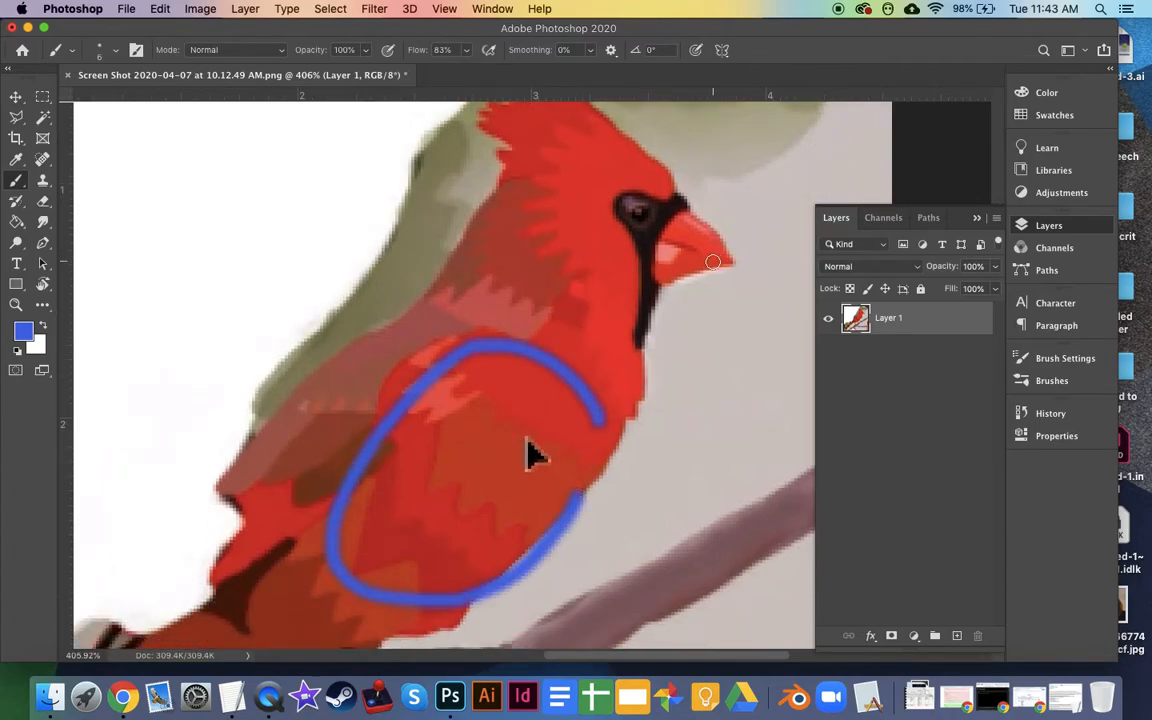
{"action": "left_click_drag", "start_coordinate": [645, 232], "coordinate": [715, 265]}
{"action": "left_click_drag", "start_coordinate": [684, 224], "coordinate": [699, 224]}
{"action": "key", "text": "super+z"}
{"action": "key", "text": "super+z"}
{"action": "key", "text": "super+z"}
{"action": "key", "text": "super+z"}
{"action": "key", "text": "super+z"}
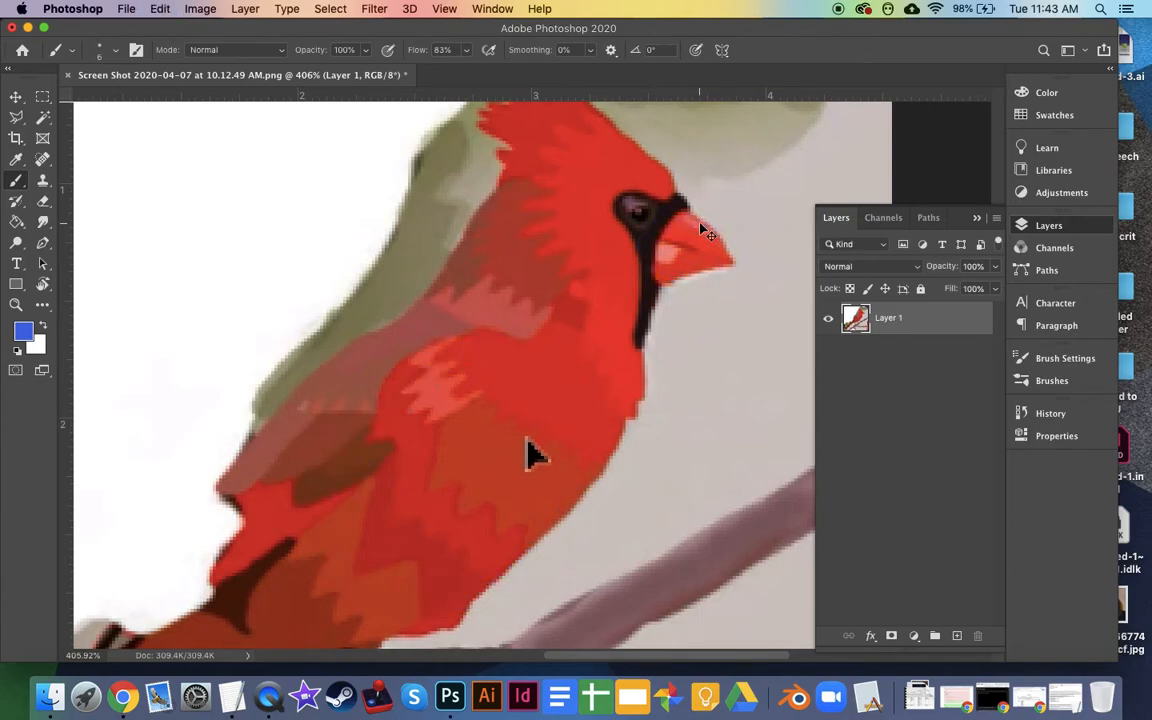
Copy the eye and beak area to a new layer and place the copy beside the original head.
{"action": "scroll", "coordinate": [678, 271], "scroll_direction": "up", "scroll_amount": 4}
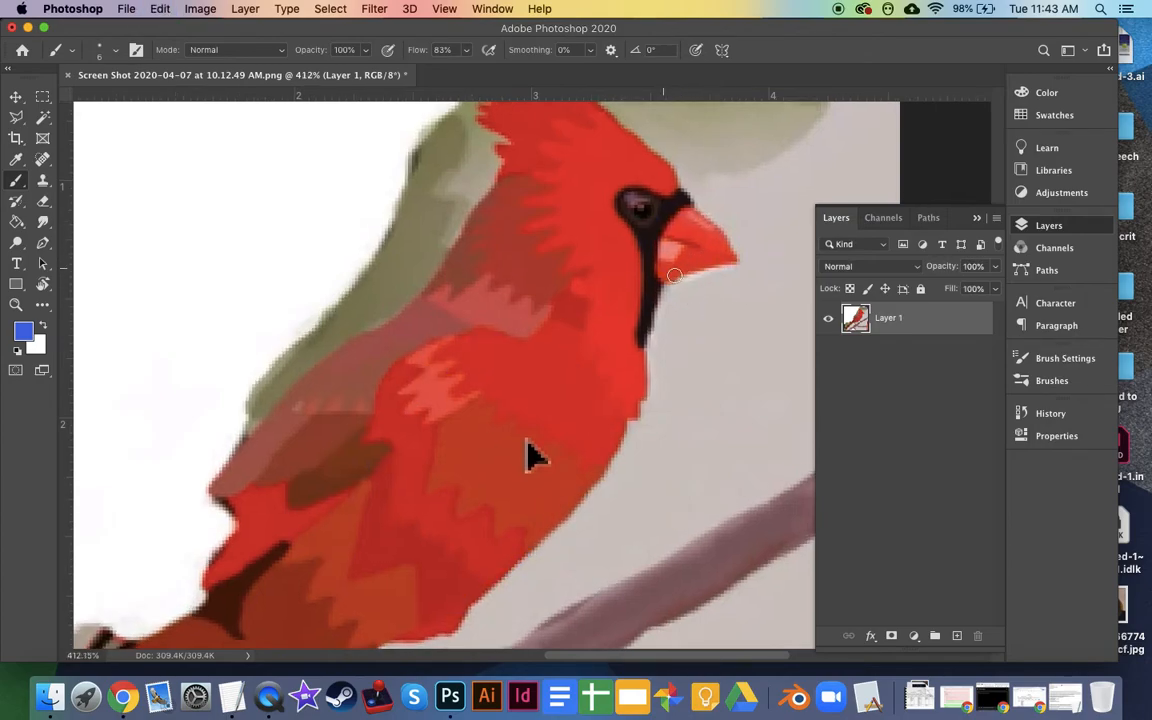
{"action": "scroll", "coordinate": [675, 275], "scroll_direction": "right", "scroll_amount": 3}
{"action": "scroll", "coordinate": [675, 276], "scroll_direction": "down", "scroll_amount": 1}
{"action": "scroll", "coordinate": [674, 275], "scroll_direction": "down", "scroll_amount": 1}
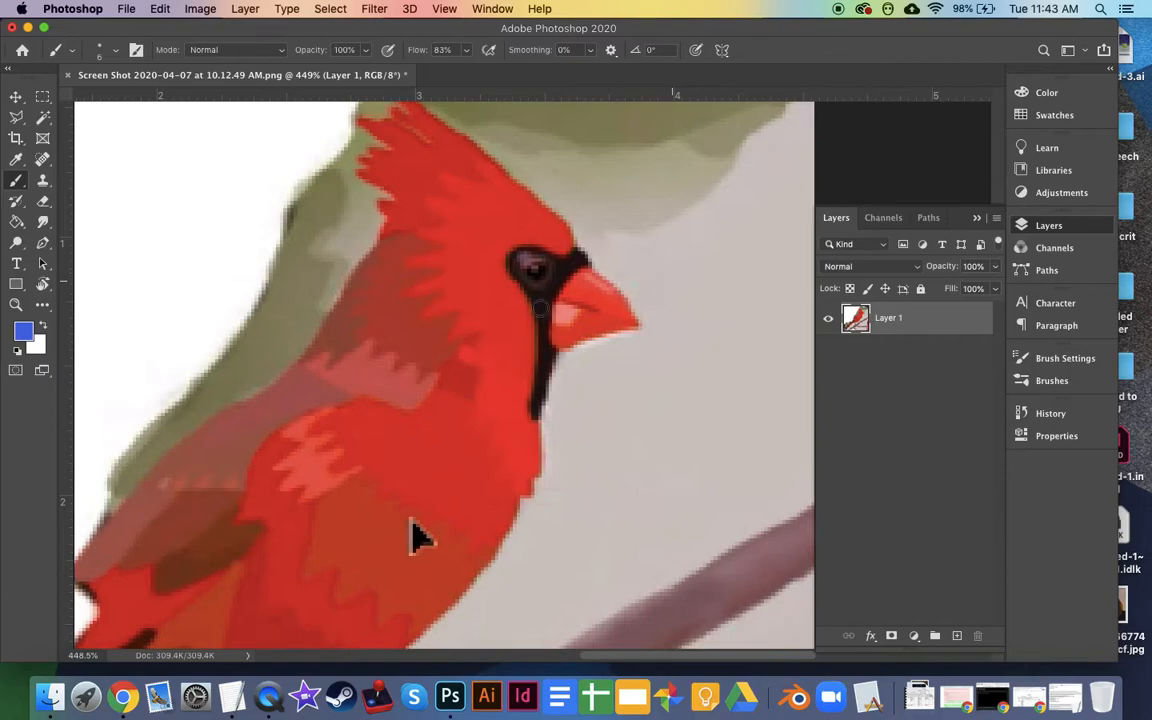
{"action": "left_click", "coordinate": [43, 96]}
{"action": "left_click_drag", "start_coordinate": [460, 209], "coordinate": [675, 410]}
{"action": "key", "text": "super+j"}
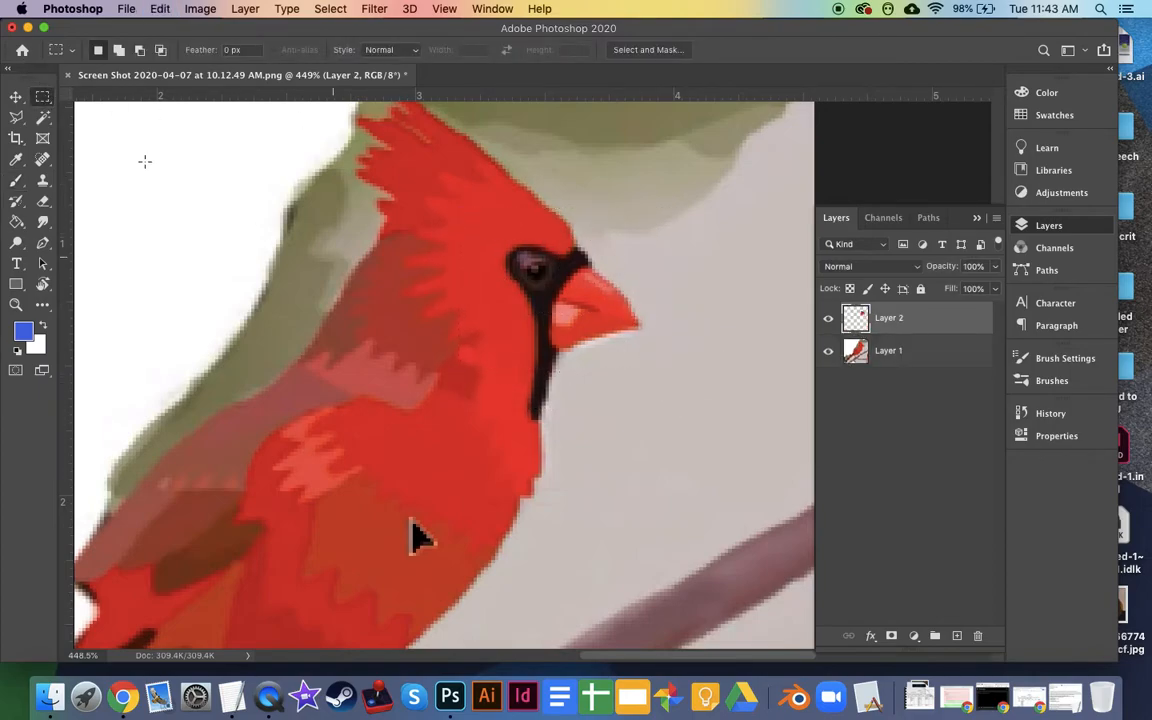
{"action": "key", "text": "v"}
{"action": "left_click_drag", "start_coordinate": [596, 328], "coordinate": [393, 328]}
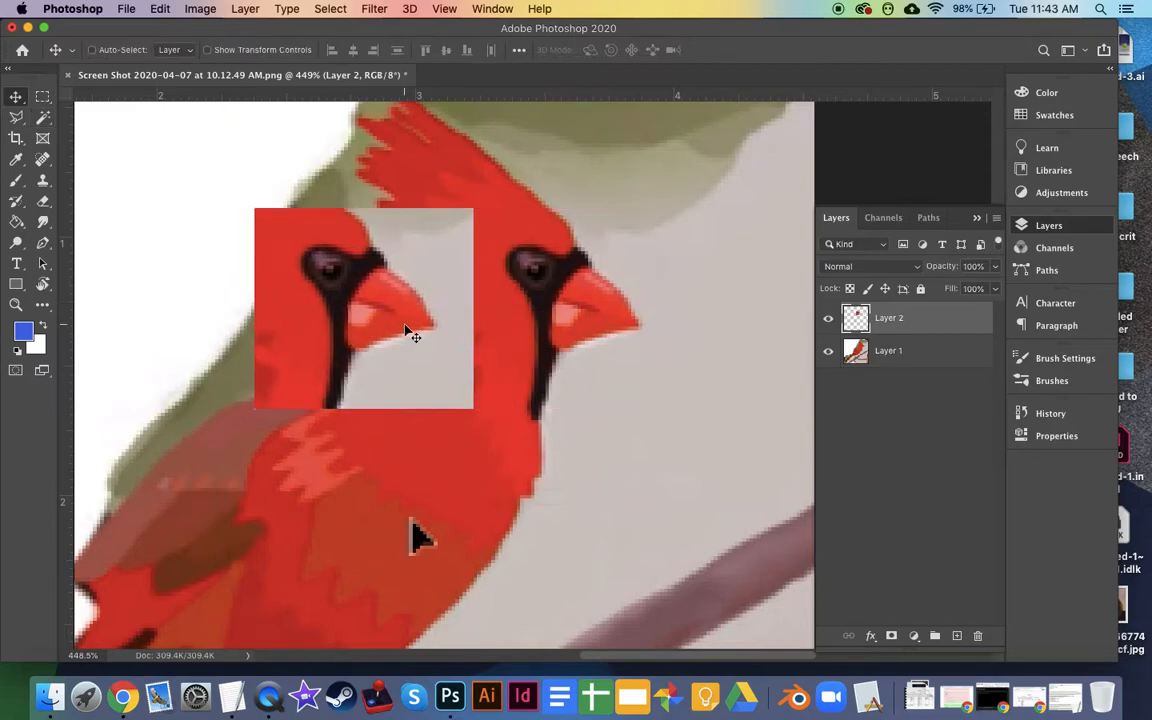
Prepare the Brush on Layer 1 with the pink sampled from the beak highlight and 21% opacity.
{"action": "left_click", "coordinate": [918, 354]}
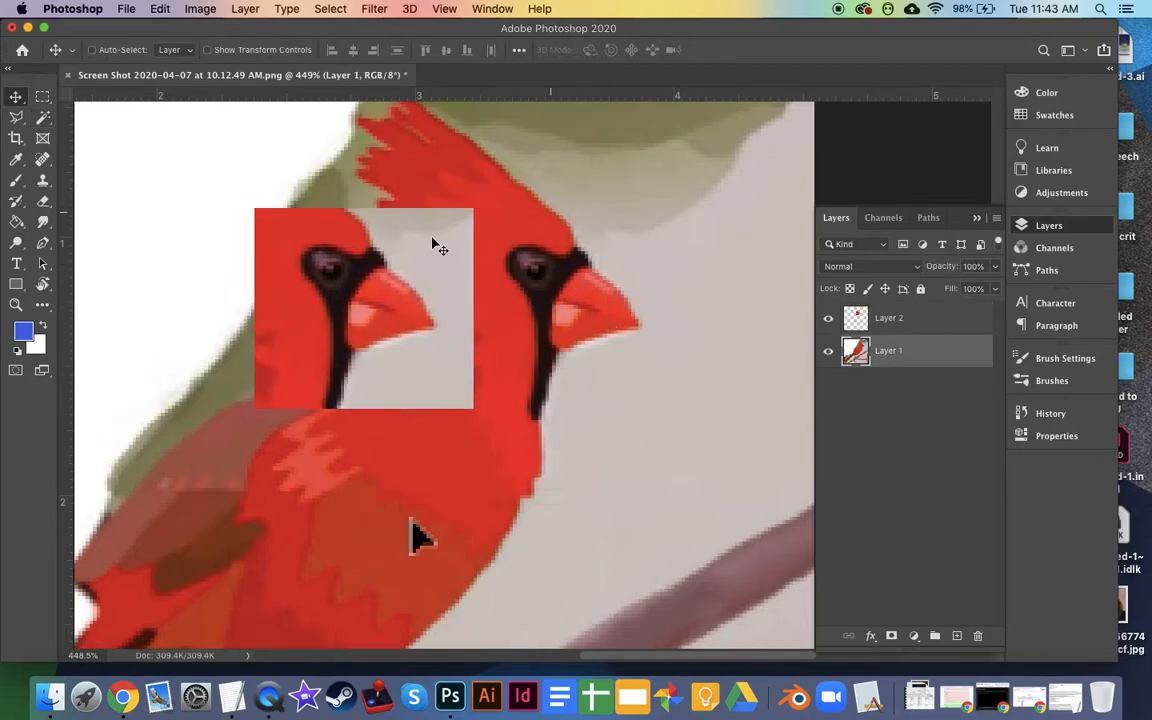
{"action": "left_click", "coordinate": [43, 97]}
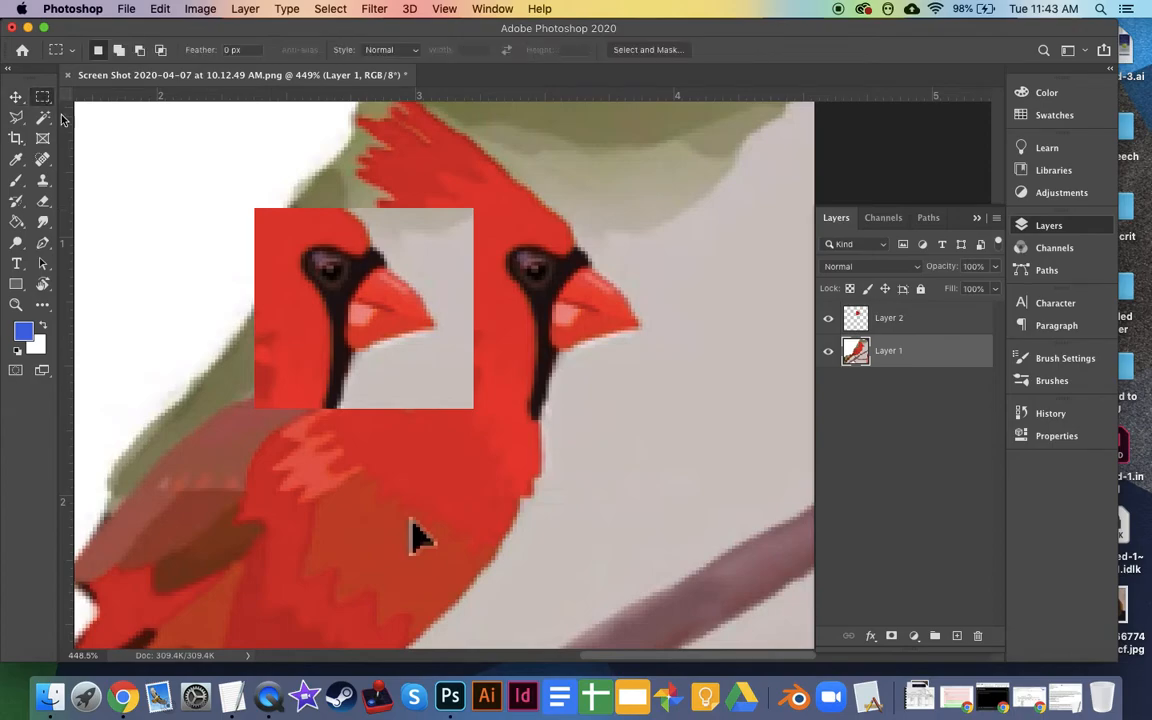
{"action": "left_click", "coordinate": [16, 180]}
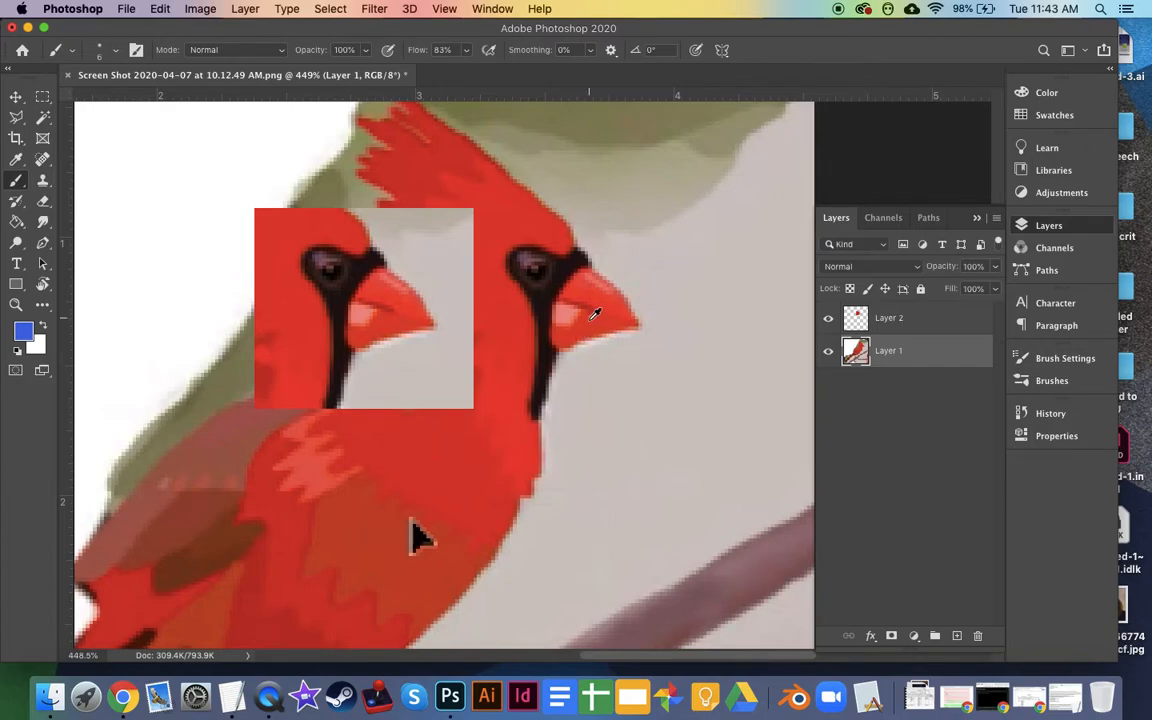
{"action": "left_click", "coordinate": [571, 316], "text": "alt"}
{"action": "left_click", "coordinate": [117, 51]}
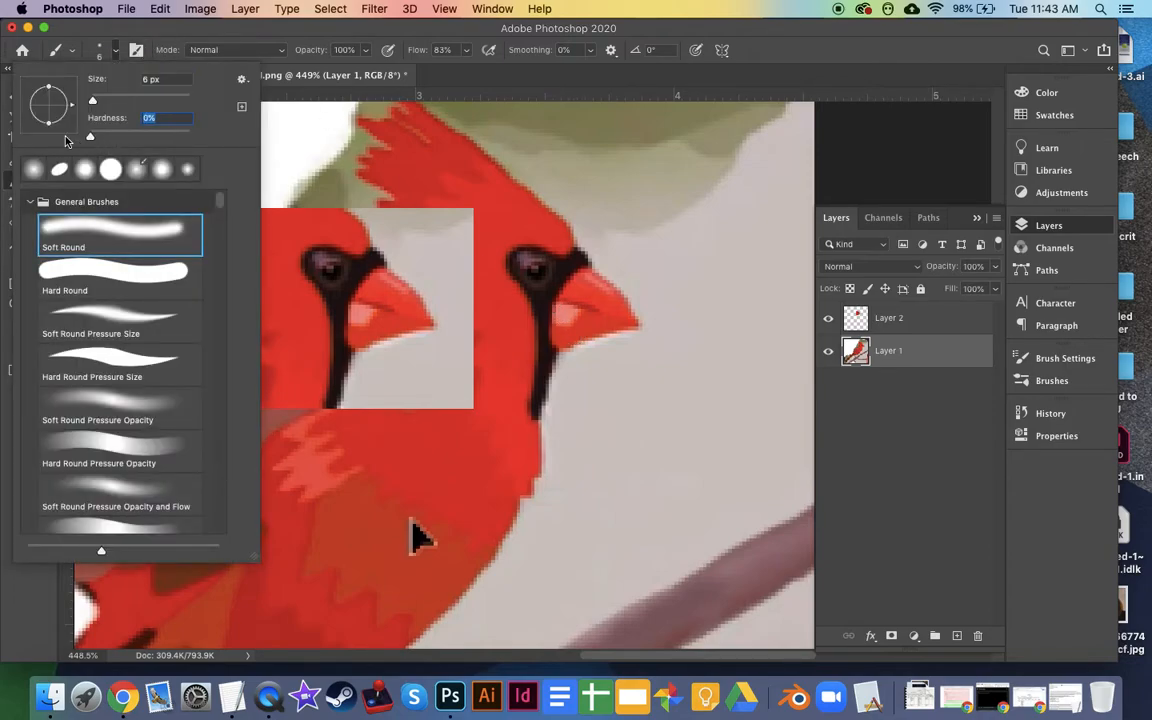
{"action": "left_click", "coordinate": [115, 54]}
{"action": "left_click", "coordinate": [367, 52]}
{"action": "left_click", "coordinate": [307, 72]}
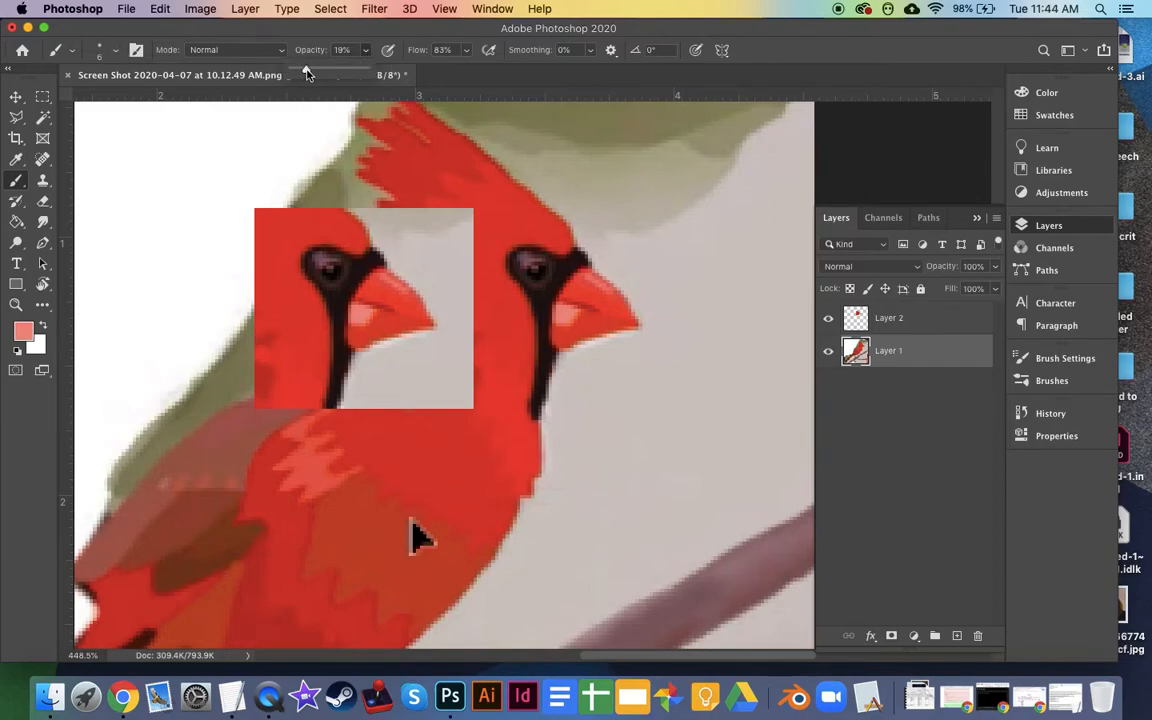
{"action": "left_click", "coordinate": [366, 52]}
Blend the pink highlight into the red of the lower beak on Layer 1, sampling nearby beak colors.
{"action": "left_click_drag", "start_coordinate": [559, 324], "coordinate": [569, 324]}
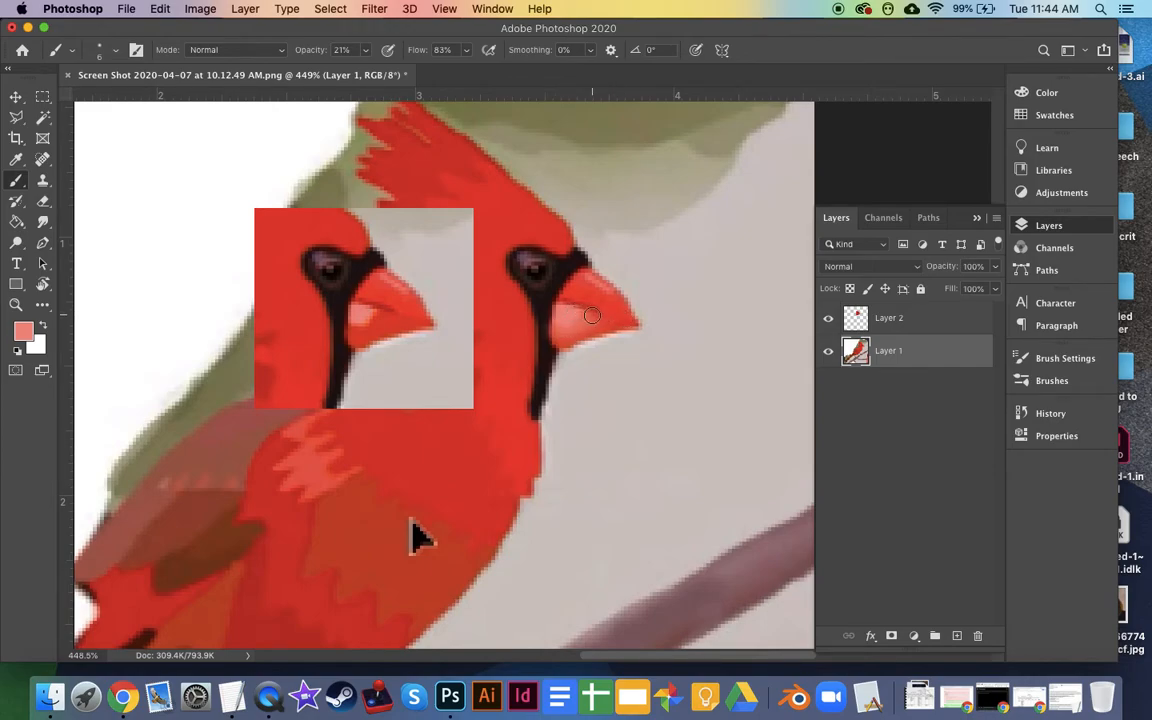
{"action": "left_click_drag", "start_coordinate": [578, 317], "coordinate": [598, 318]}
{"action": "left_click", "coordinate": [602, 321], "text": "alt"}
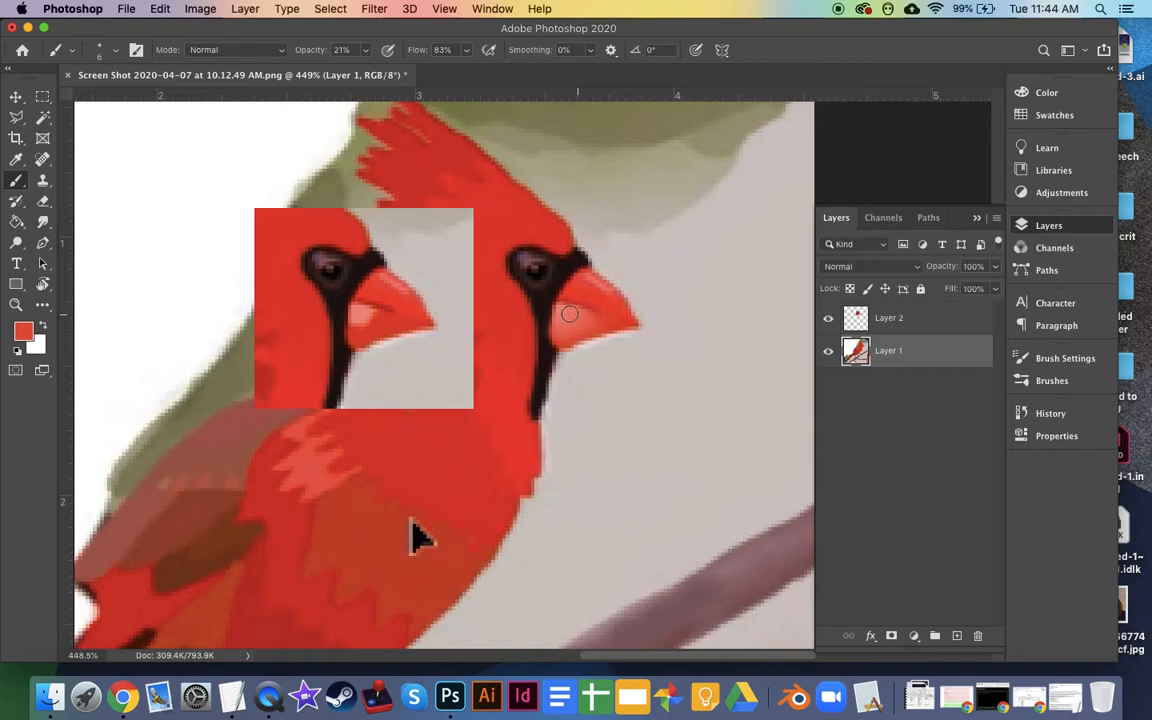
{"action": "left_click", "coordinate": [578, 309], "text": "alt"}
{"action": "left_click", "coordinate": [566, 300], "text": "alt"}
Frame the copied beak and the painted beak with rectangular selections to compare them, and clear the selections.
{"action": "left_click", "coordinate": [43, 97]}
{"action": "left_click_drag", "start_coordinate": [339, 293], "coordinate": [370, 262]}
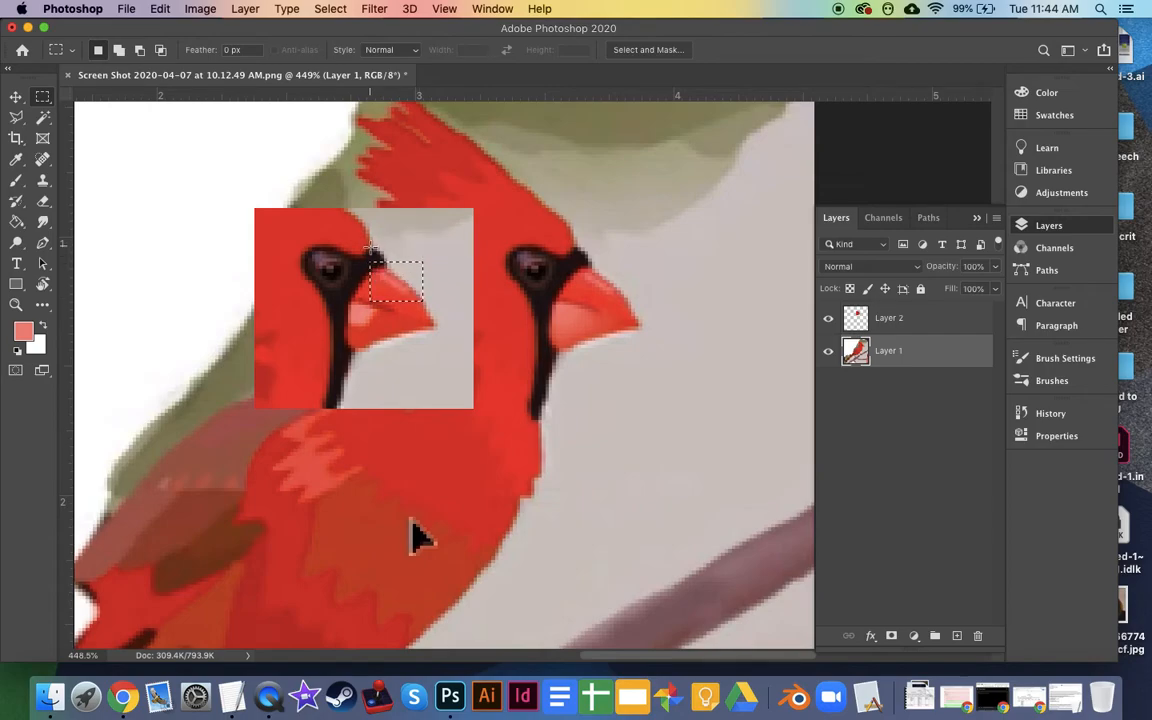
{"action": "left_click", "coordinate": [467, 277]}
{"action": "left_click_drag", "start_coordinate": [496, 274], "coordinate": [623, 362]}
{"action": "left_click", "coordinate": [643, 387]}
Copy the bird's breast and wing area to a new layer and move the copy beside the original body.
{"action": "scroll", "coordinate": [535, 398], "scroll_direction": "down", "scroll_amount": 5}
{"action": "scroll", "coordinate": [535, 398], "scroll_direction": "left", "scroll_amount": 5}
{"action": "left_click_drag", "start_coordinate": [365, 181], "coordinate": [641, 436]}
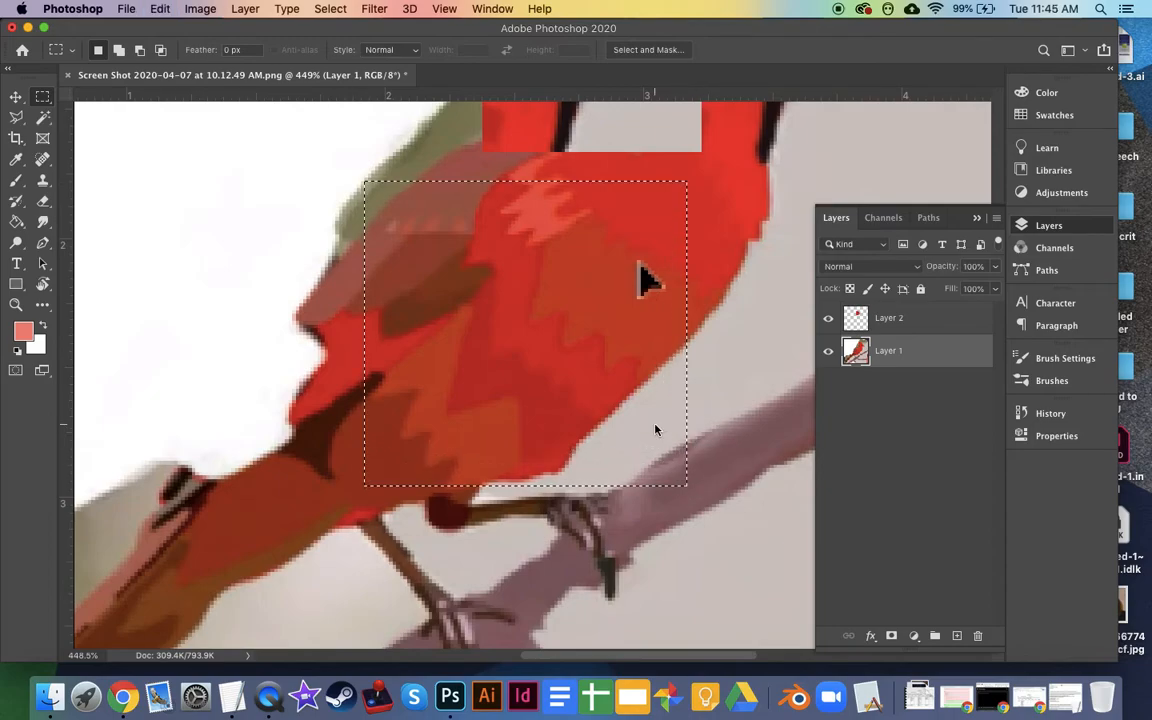
{"action": "key", "text": "ctrl+j"}
{"action": "left_click", "coordinate": [16, 100]}
{"action": "left_click_drag", "start_coordinate": [549, 368], "coordinate": [261, 275]}
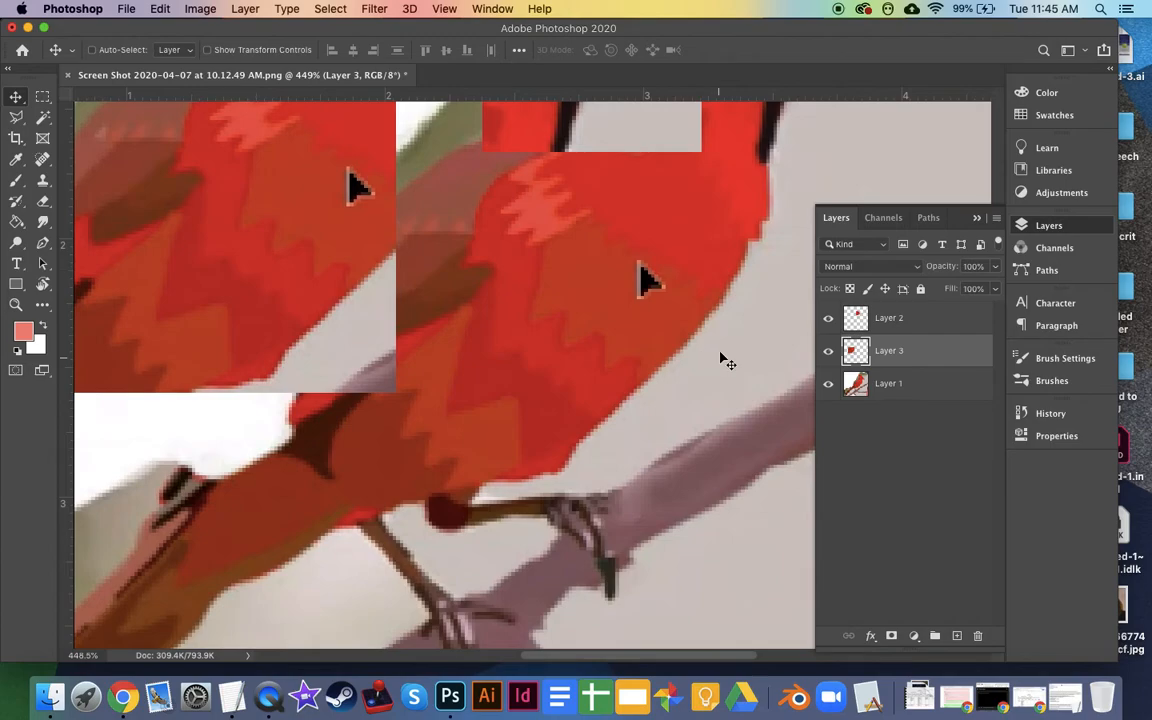
Prepare the Brush on Layer 1 with a size of 15 px and 21% opacity.
{"action": "left_click", "coordinate": [888, 383]}
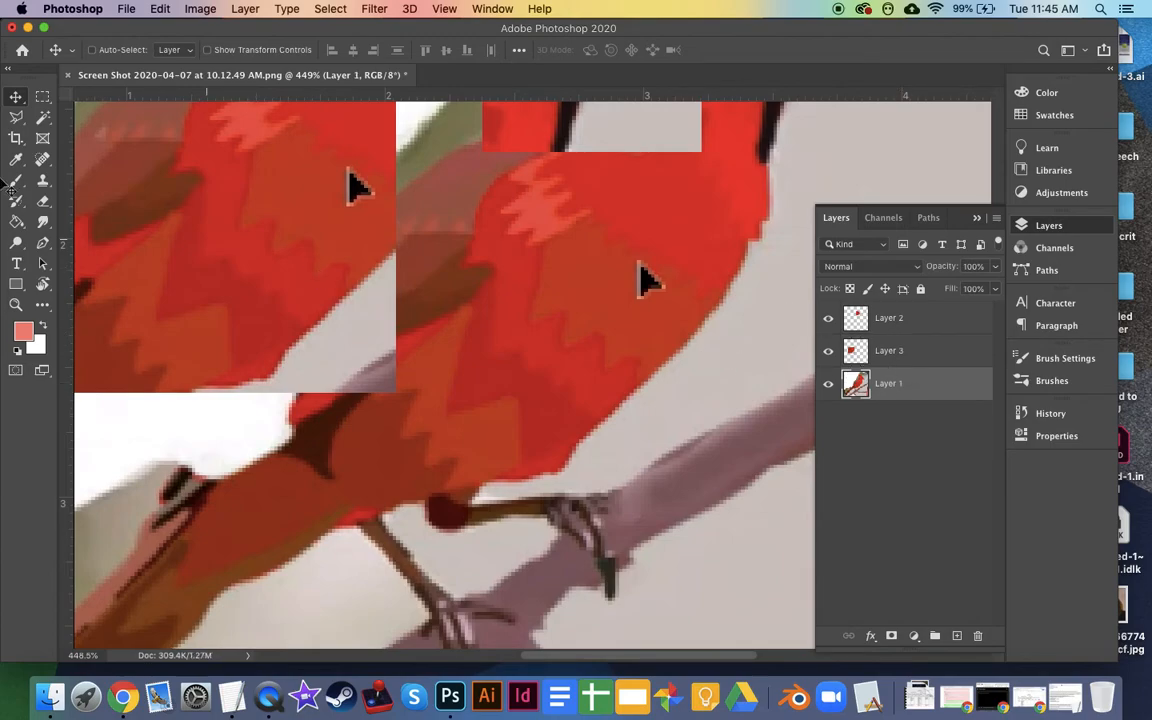
{"action": "left_click", "coordinate": [17, 180]}
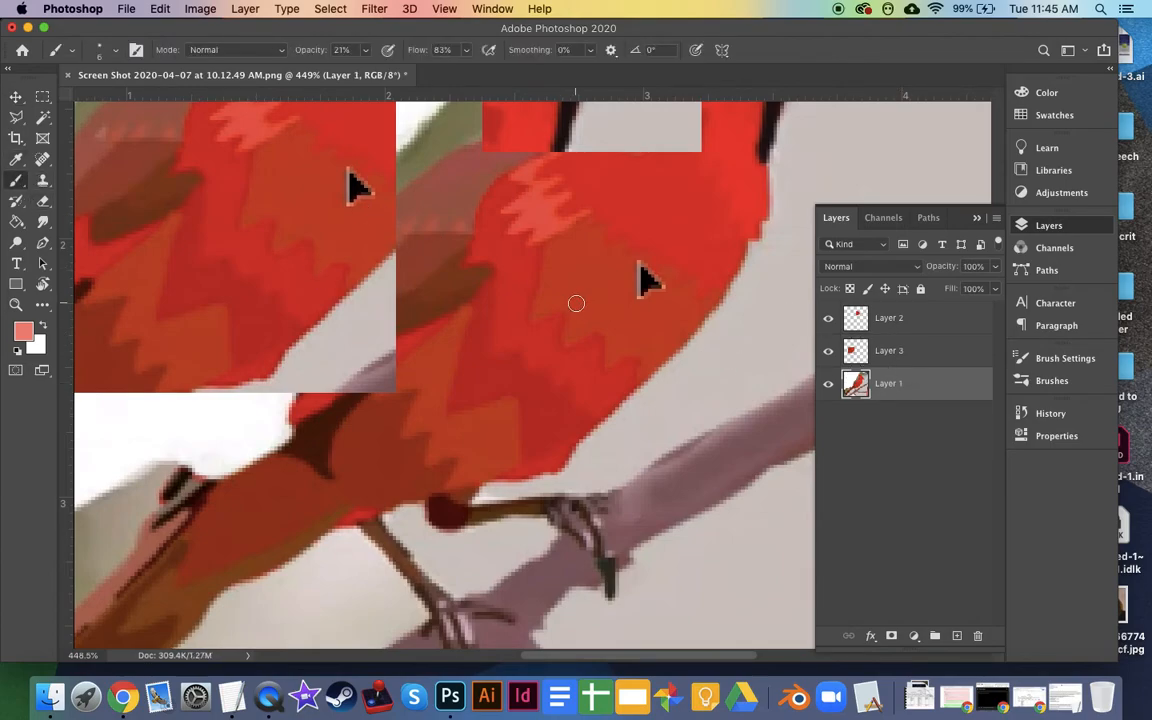
{"action": "key", "text": "bracketright"}
{"action": "key", "text": "bracketright"}
{"action": "key", "text": "bracketright"}
{"action": "key", "text": "bracketright"}
{"action": "key", "text": "bracketright"}
{"action": "key", "text": "bracketright"}
{"action": "key", "text": "bracketleft"}
{"action": "key", "text": "bracketleft"}
{"action": "key", "text": "bracketleft"}
{"action": "key", "text": "bracketright"}
{"action": "left_click", "coordinate": [367, 51]}
{"action": "left_click", "coordinate": [371, 56]}
Blend the orange-red and red feather bands on the breast using sampled colors, and dab the color on the background.
{"action": "left_click", "coordinate": [591, 270], "text": "alt"}
{"action": "mouse_move", "coordinate": [540, 273]}
{"action": "left_mouse_down"}
{"action": "mouse_move", "coordinate": [539, 317]}
{"action": "mouse_move", "coordinate": [524, 301]}
{"action": "mouse_move", "coordinate": [538, 263]}
{"action": "mouse_move", "coordinate": [544, 276]}
{"action": "mouse_move", "coordinate": [571, 275]}
{"action": "mouse_move", "coordinate": [559, 293]}
{"action": "mouse_move", "coordinate": [541, 285]}
{"action": "mouse_move", "coordinate": [533, 295]}
{"action": "mouse_move", "coordinate": [555, 290]}
{"action": "mouse_move", "coordinate": [559, 331]}
{"action": "mouse_move", "coordinate": [589, 301]}
{"action": "mouse_move", "coordinate": [582, 312]}
{"action": "mouse_move", "coordinate": [585, 287]}
{"action": "mouse_move", "coordinate": [533, 291]}
{"action": "mouse_move", "coordinate": [534, 272]}
{"action": "mouse_move", "coordinate": [513, 347]}
{"action": "mouse_move", "coordinate": [526, 366]}
{"action": "mouse_move", "coordinate": [576, 331]}
{"action": "mouse_move", "coordinate": [581, 260]}
{"action": "mouse_move", "coordinate": [559, 253]}
{"action": "mouse_move", "coordinate": [525, 299]}
{"action": "mouse_move", "coordinate": [580, 252]}
{"action": "mouse_move", "coordinate": [556, 299]}
{"action": "mouse_move", "coordinate": [577, 288]}
{"action": "mouse_move", "coordinate": [528, 298]}
{"action": "mouse_move", "coordinate": [486, 349]}
{"action": "mouse_move", "coordinate": [500, 367]}
{"action": "mouse_move", "coordinate": [543, 357]}
{"action": "mouse_move", "coordinate": [519, 264]}
{"action": "mouse_move", "coordinate": [528, 310]}
{"action": "mouse_move", "coordinate": [576, 276]}
{"action": "mouse_move", "coordinate": [582, 256]}
{"action": "mouse_move", "coordinate": [583, 321]}
{"action": "left_mouse_up"}
{"action": "mouse_move", "coordinate": [729, 277]}
{"action": "left_mouse_down"}
{"action": "mouse_move", "coordinate": [617, 391]}
{"action": "mouse_move", "coordinate": [549, 317]}
{"action": "mouse_move", "coordinate": [599, 300]}
{"action": "mouse_move", "coordinate": [530, 260]}
{"action": "left_mouse_up"}
{"action": "left_click", "coordinate": [536, 289], "text": "alt"}
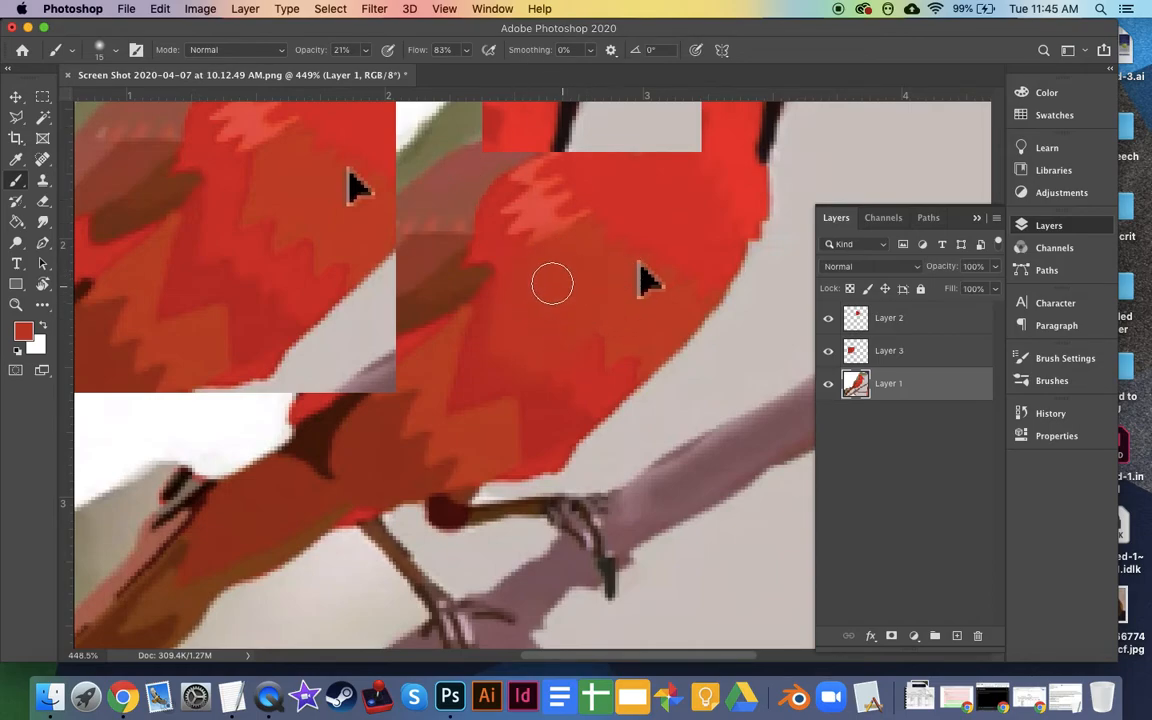
{"action": "left_click", "coordinate": [634, 420]}
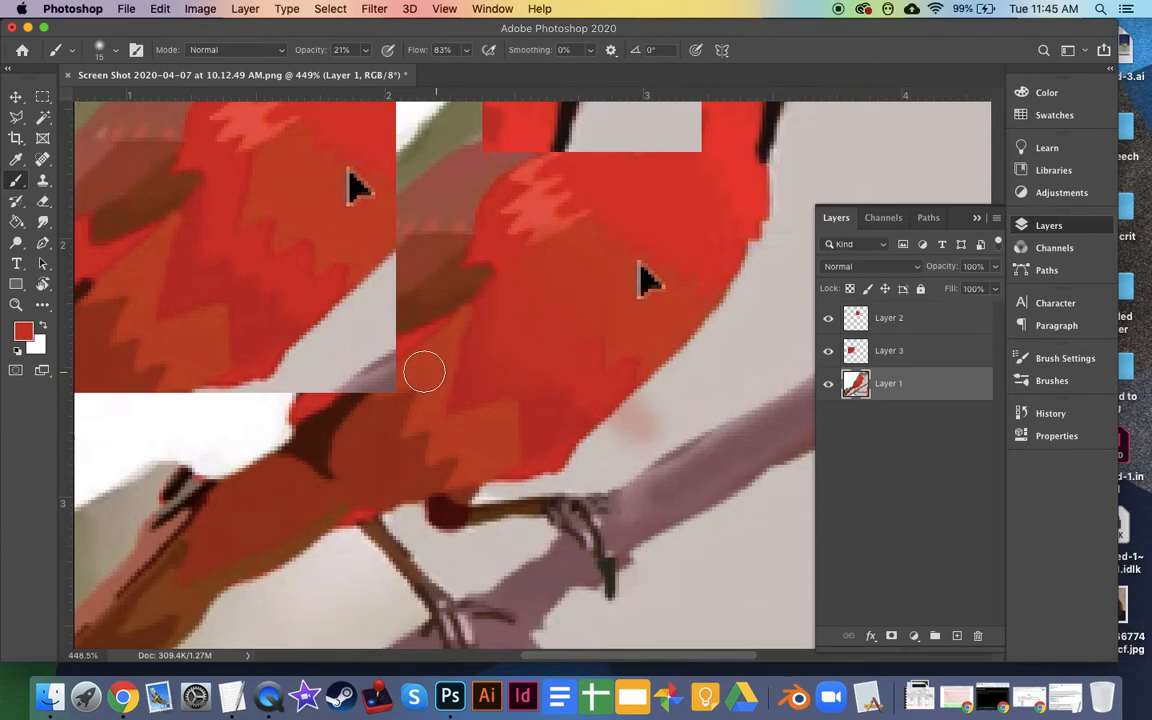
Set the foreground color to blue #000cff and the brush to 100% opacity and 4 px size.
{"action": "left_click", "coordinate": [21, 338]}
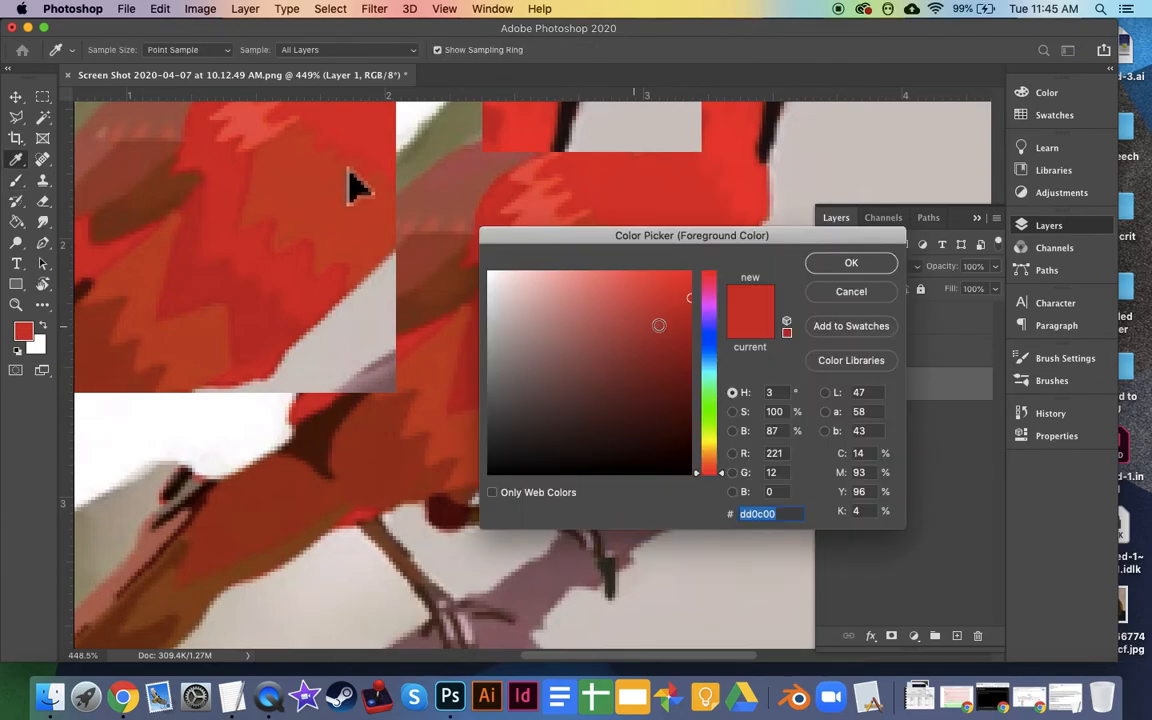
{"action": "left_click", "coordinate": [710, 340]}
{"action": "left_click_drag", "start_coordinate": [685, 288], "coordinate": [705, 258]}
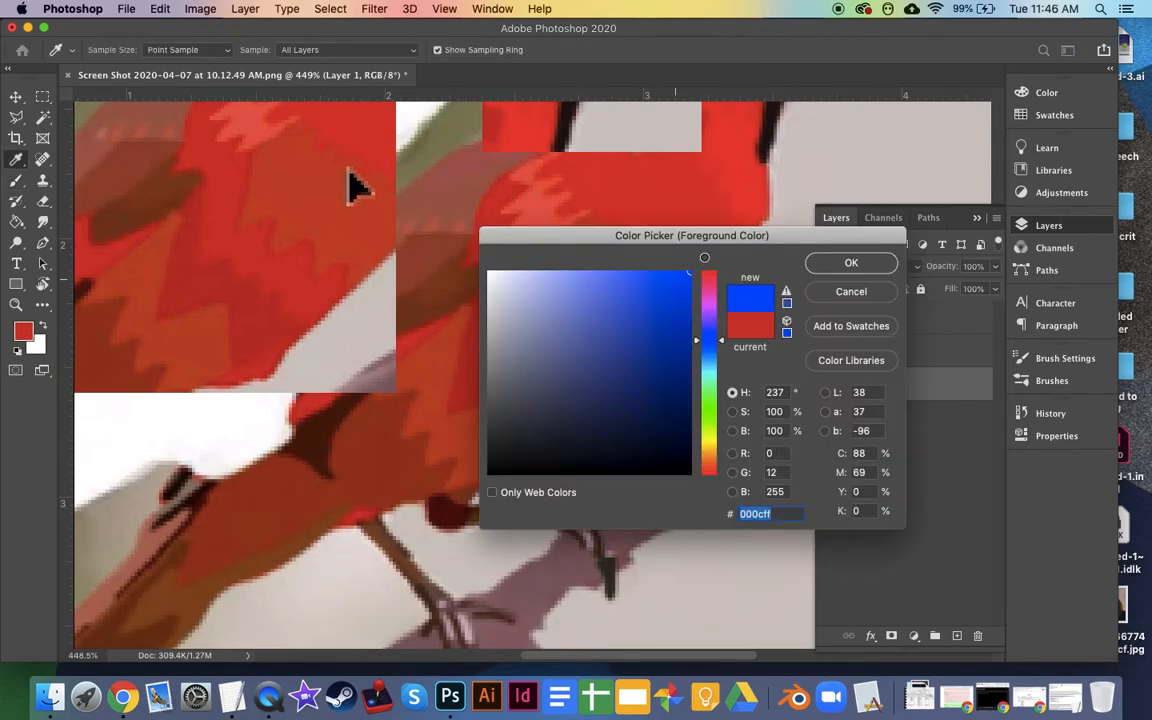
{"action": "left_click", "coordinate": [866, 266]}
{"action": "left_click", "coordinate": [365, 49]}
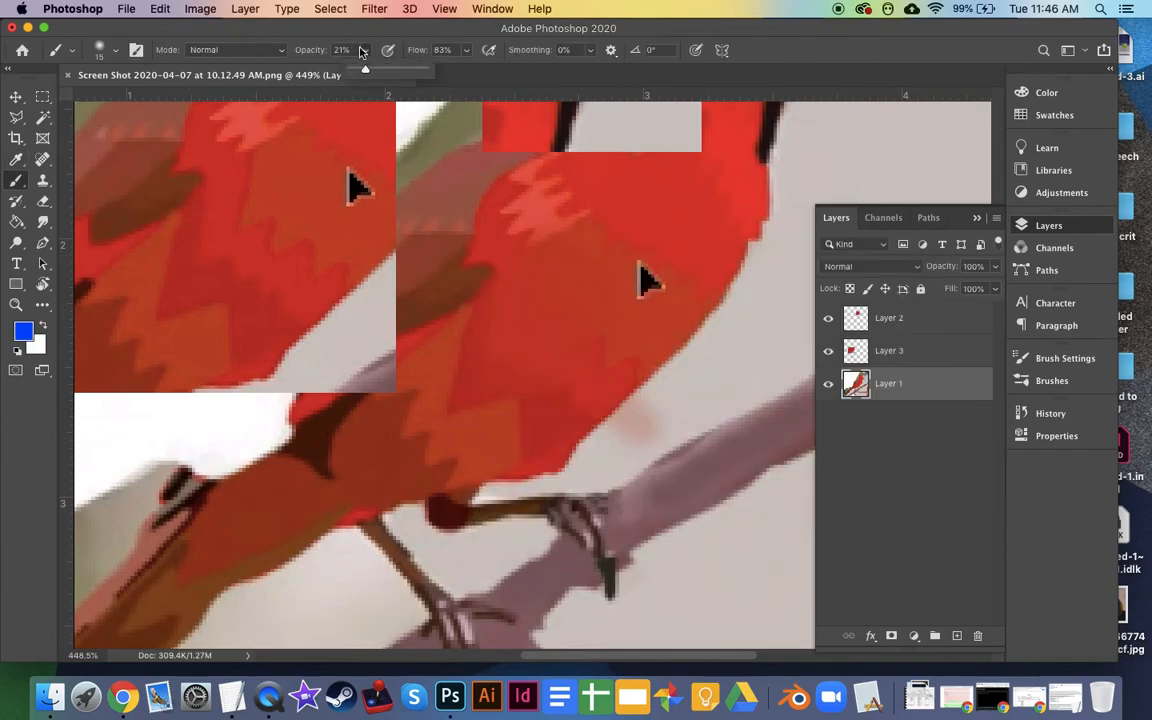
{"action": "left_click_drag", "start_coordinate": [362, 69], "coordinate": [484, 74]}
{"action": "left_click", "coordinate": [340, 49]}
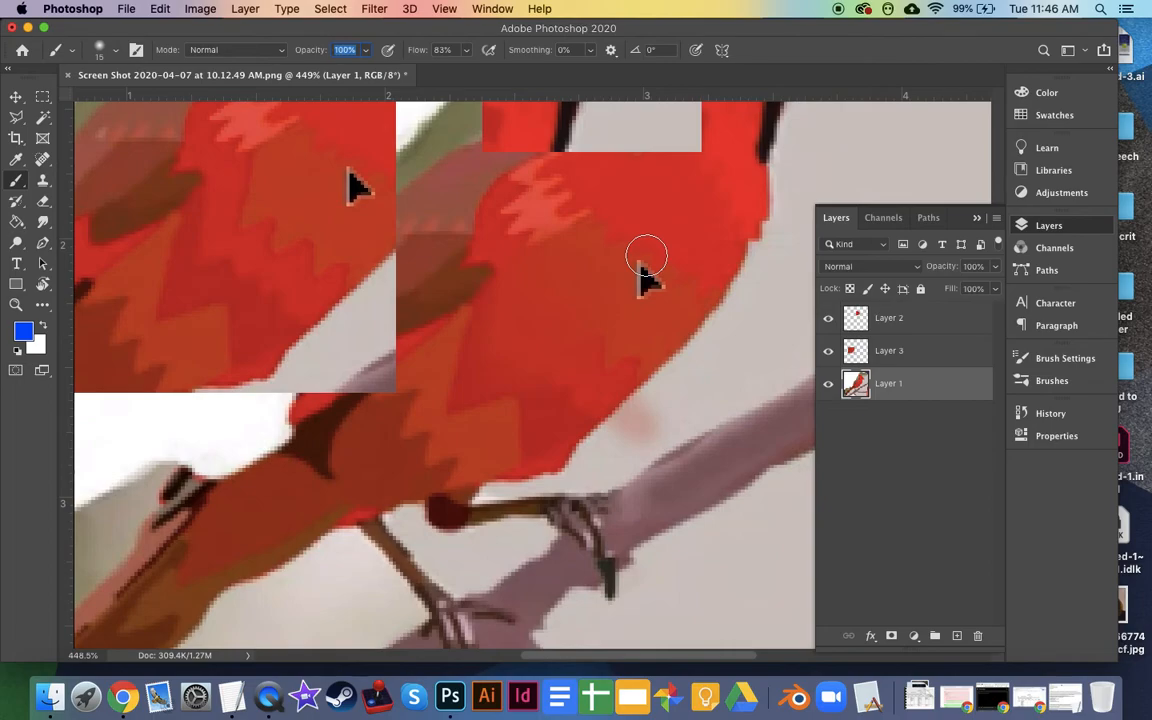
{"action": "left_click", "coordinate": [471, 289]}
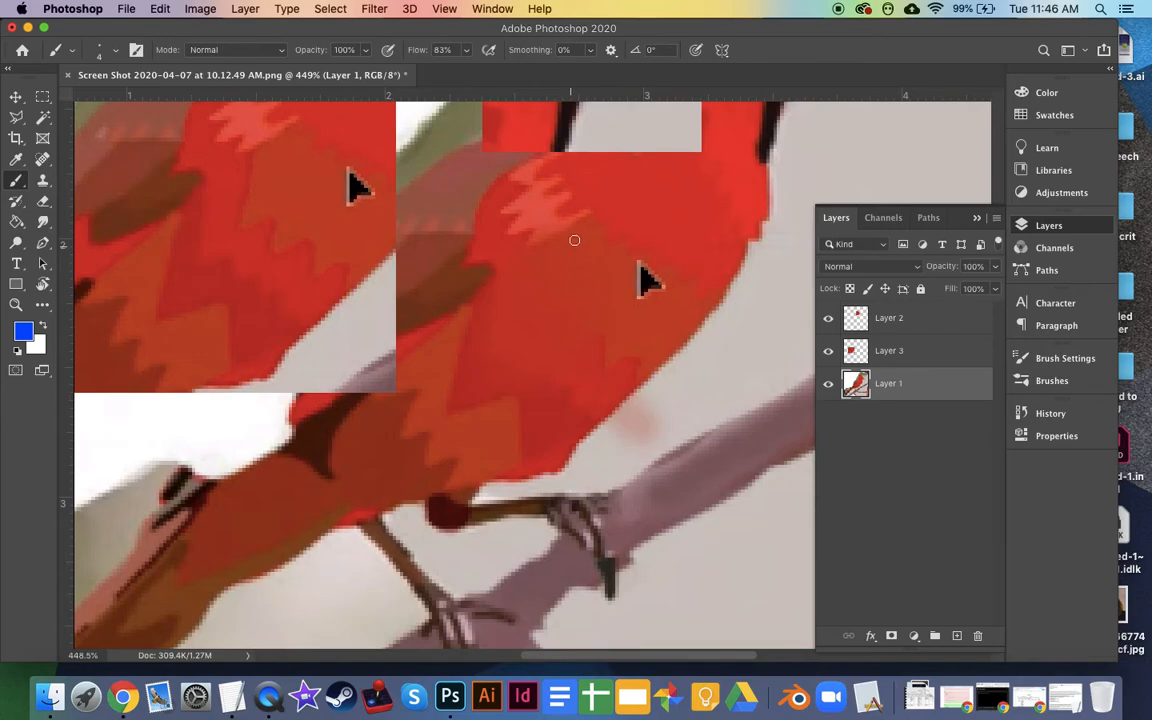
Outline the blended breast patch with a blue four-sided shape, trace a zigzag along the lower feather edge, and undo both marks.
{"action": "mouse_move", "coordinate": [570, 227]}
{"action": "left_mouse_down"}
{"action": "mouse_move", "coordinate": [495, 295]}
{"action": "mouse_move", "coordinate": [484, 323]}
{"action": "mouse_move", "coordinate": [532, 376]}
{"action": "mouse_move", "coordinate": [621, 267]}
{"action": "mouse_move", "coordinate": [565, 227]}
{"action": "left_mouse_up"}
{"action": "mouse_move", "coordinate": [582, 325]}
{"action": "left_mouse_down"}
{"action": "mouse_move", "coordinate": [561, 293]}
{"action": "mouse_move", "coordinate": [528, 276]}
{"action": "left_mouse_up"}
{"action": "key", "text": "super+z"}
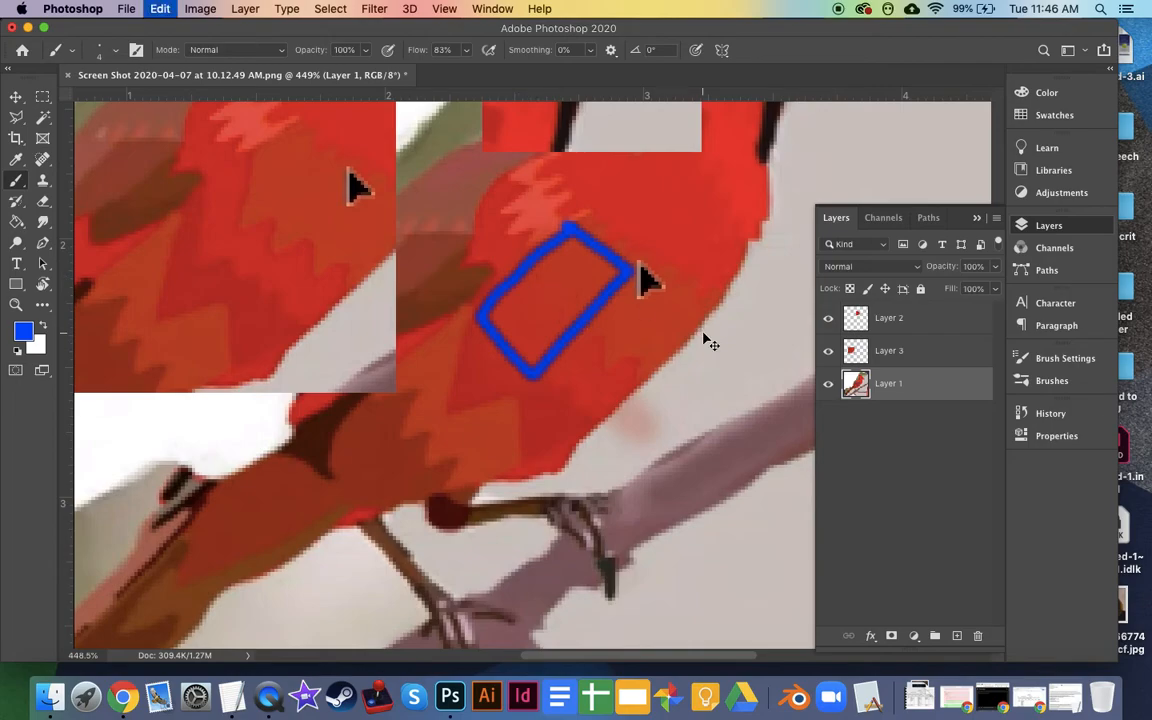
{"action": "key", "text": "super+z"}
{"action": "mouse_move", "coordinate": [581, 330]}
{"action": "left_mouse_down"}
{"action": "mouse_move", "coordinate": [606, 366]}
{"action": "mouse_move", "coordinate": [635, 388]}
{"action": "left_mouse_up"}
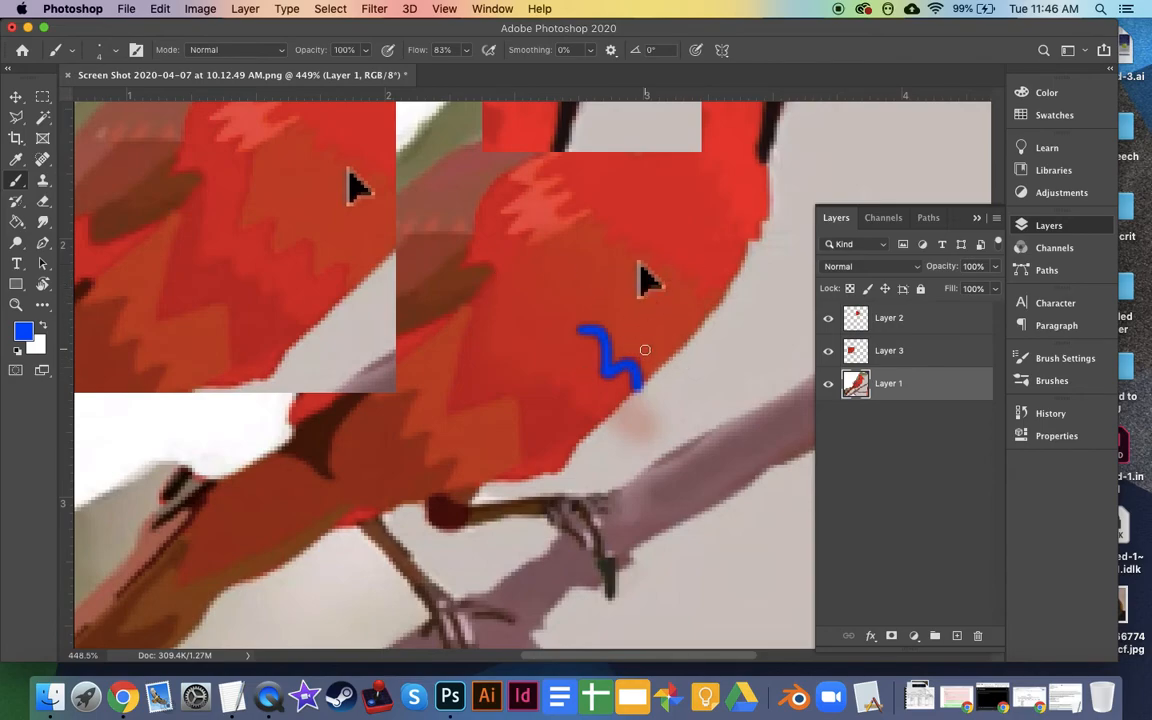
{"action": "key", "text": "super+z"}
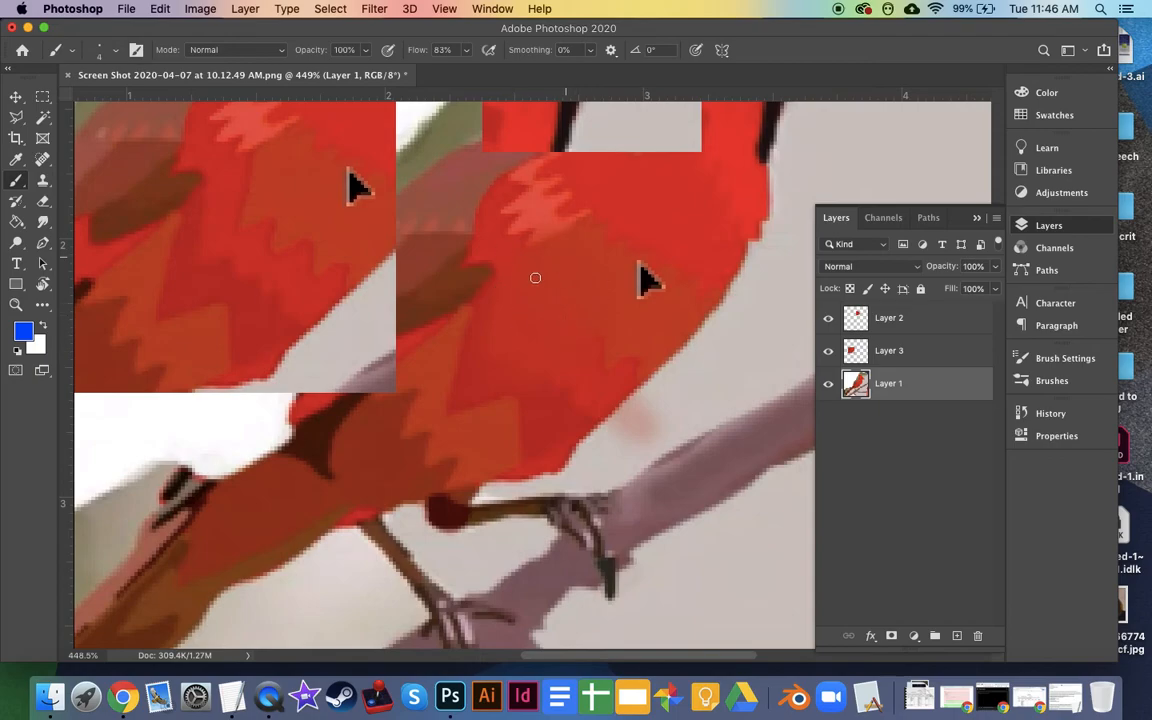
Circle the blended area of the breast with a blue brush stroke.
{"action": "mouse_move", "coordinate": [491, 256]}
{"action": "left_mouse_down"}
{"action": "mouse_move", "coordinate": [585, 274]}
{"action": "mouse_move", "coordinate": [568, 359]}
{"action": "mouse_move", "coordinate": [484, 289]}
{"action": "mouse_move", "coordinate": [579, 269]}
{"action": "left_mouse_up"}
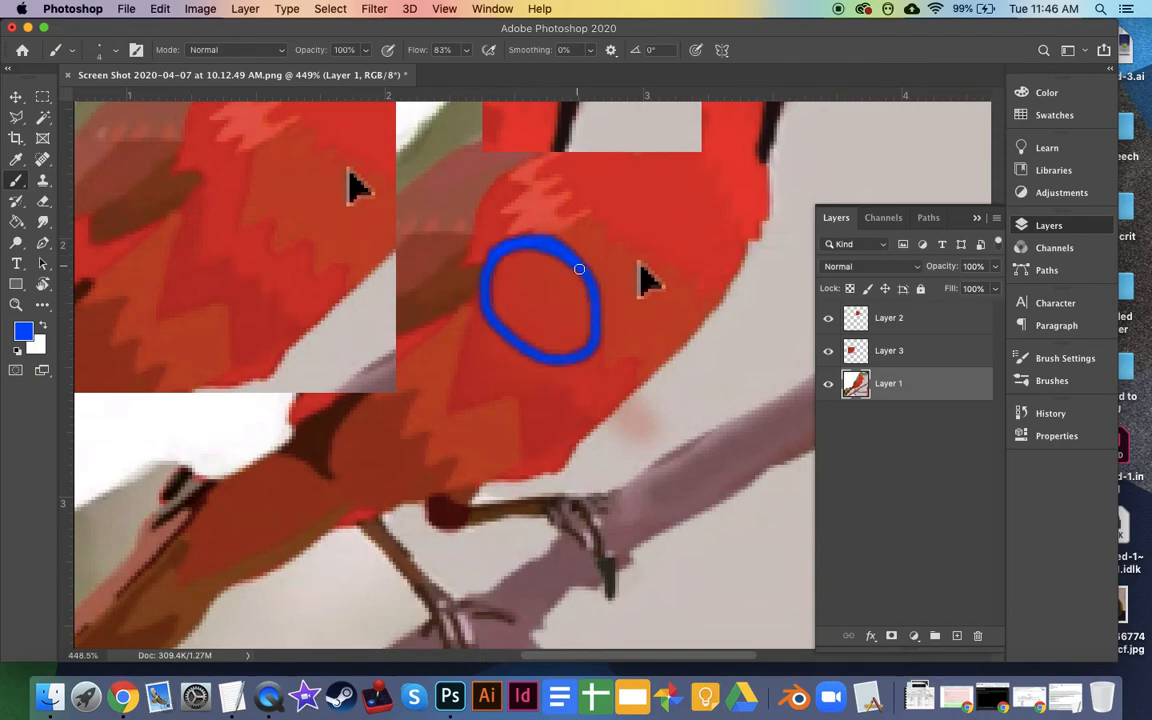
{"action": "left_click", "coordinate": [366, 51]}
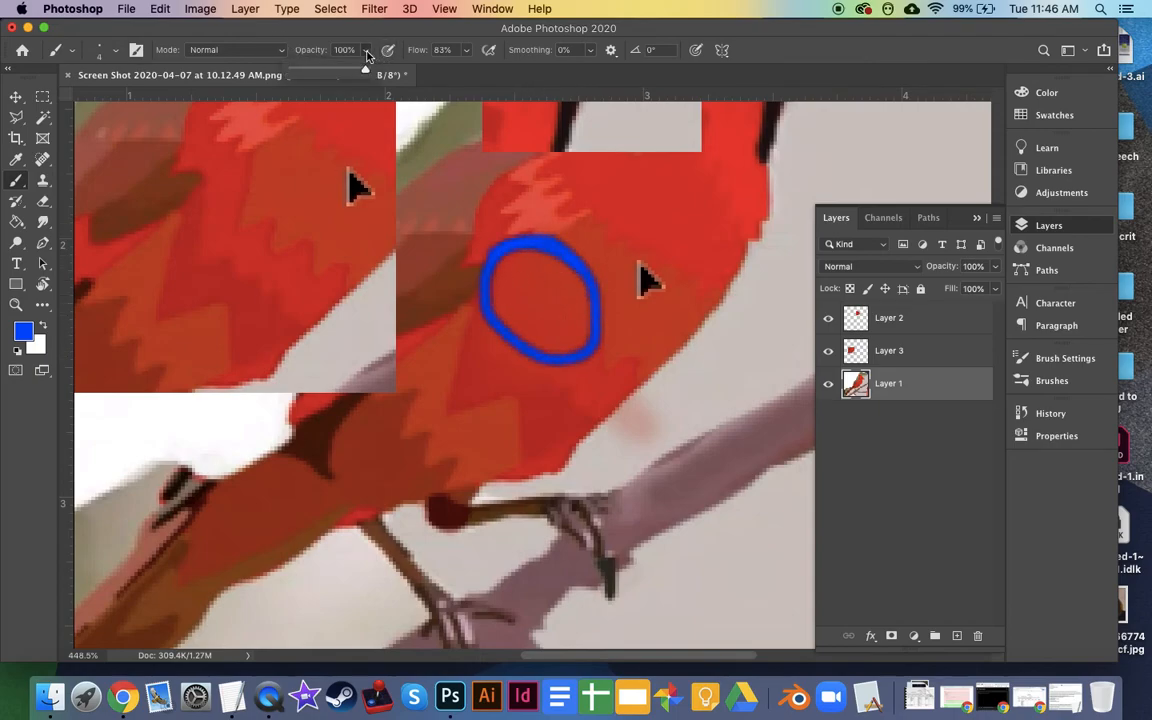
{"action": "left_click", "coordinate": [116, 50]}
{"action": "left_click", "coordinate": [118, 52]}
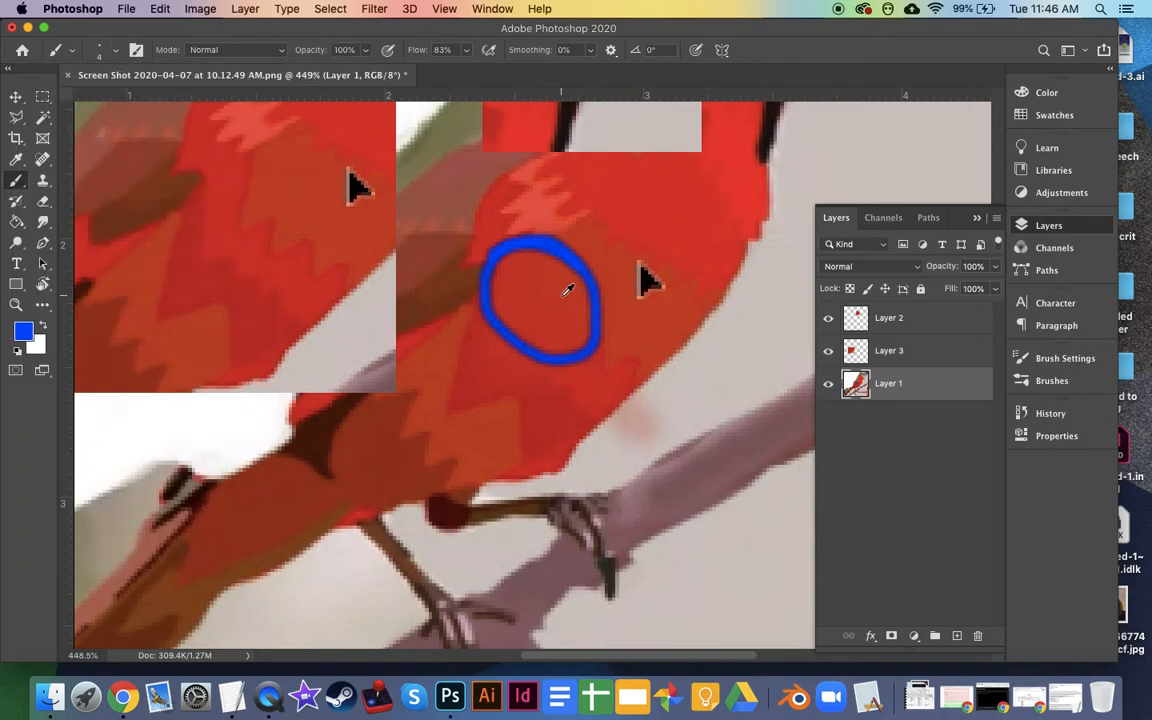
Sample the orange-red and red from the breast and paint the red over the feather bands below the blue circle.
{"action": "left_click", "coordinate": [655, 333], "text": "alt"}
{"action": "left_click", "coordinate": [592, 397], "text": "alt"}
{"action": "mouse_move", "coordinate": [597, 390]}
{"action": "left_mouse_down"}
{"action": "mouse_move", "coordinate": [535, 419]}
{"action": "mouse_move", "coordinate": [458, 381]}
{"action": "left_mouse_up"}
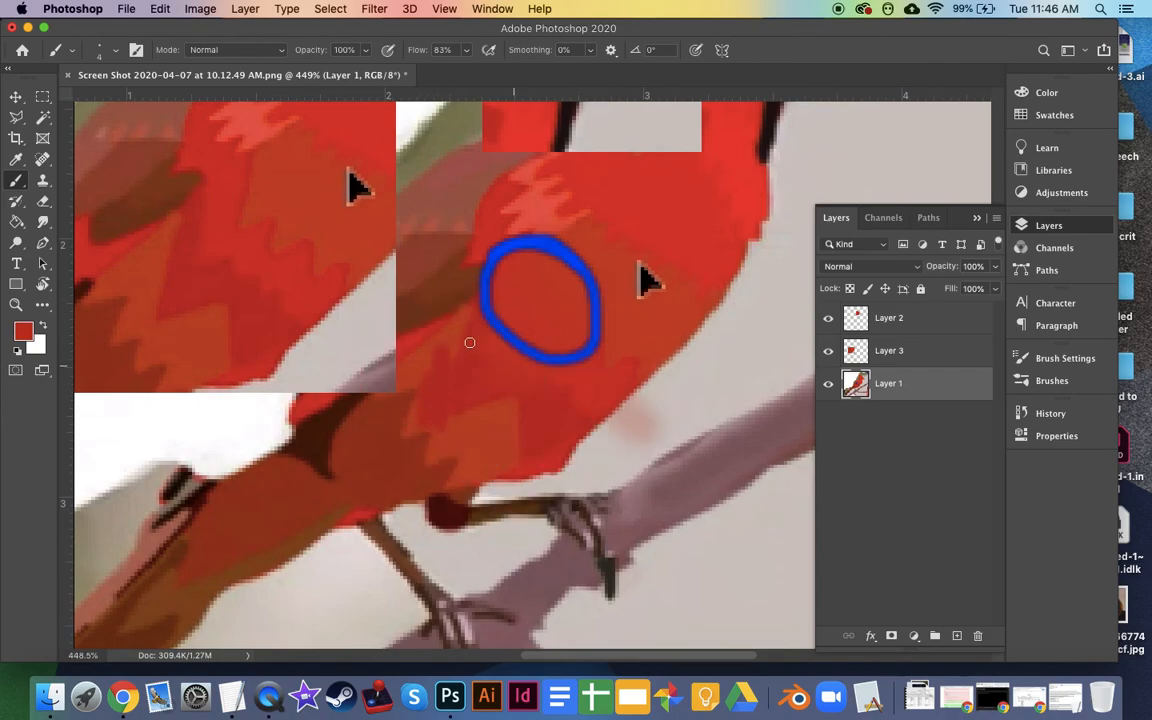
Hide the comparison copies on Layer 3 and Layer 2 to reveal the whole bird.
{"action": "scroll", "coordinate": [476, 349], "scroll_direction": "up", "scroll_amount": 5}
{"action": "scroll", "coordinate": [476, 349], "scroll_direction": "right", "scroll_amount": 2}
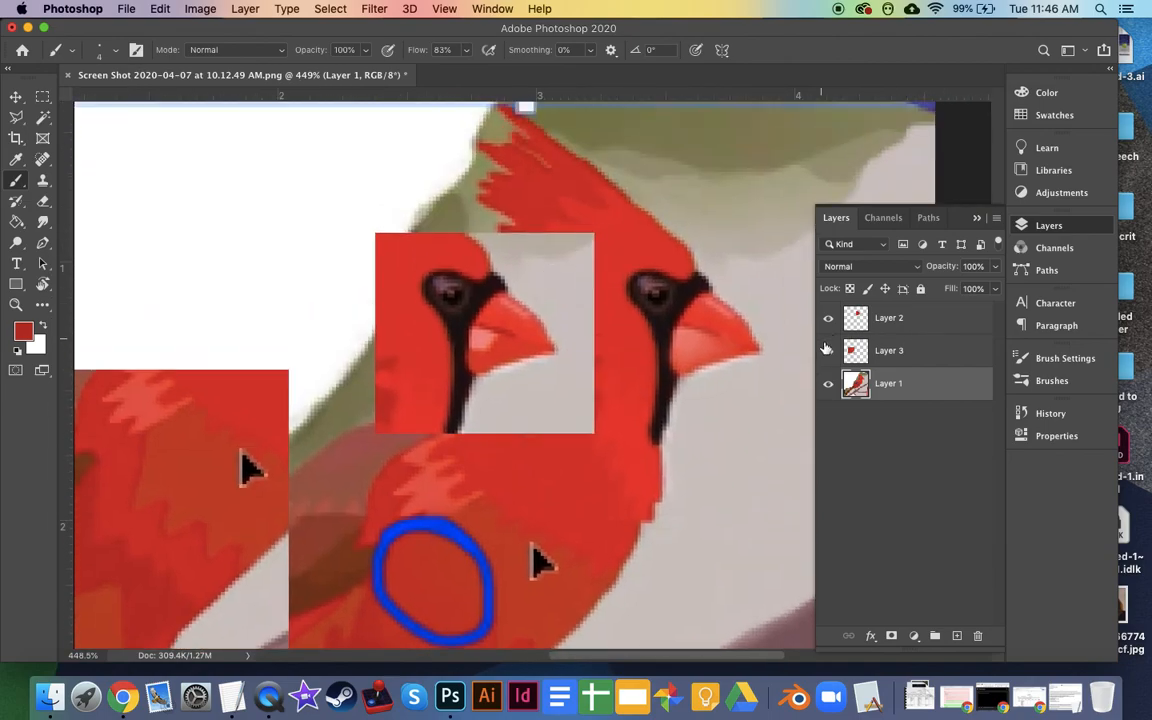
{"action": "left_click", "coordinate": [828, 350]}
{"action": "left_click", "coordinate": [828, 326]}
Trace the jagged feather edge on the back of the head with a wavy dark red stroke, and undo it.
{"action": "mouse_move", "coordinate": [525, 212]}
{"action": "left_mouse_down"}
{"action": "mouse_move", "coordinate": [496, 212]}
{"action": "mouse_move", "coordinate": [490, 256]}
{"action": "mouse_move", "coordinate": [505, 300]}
{"action": "mouse_move", "coordinate": [611, 374]}
{"action": "left_mouse_up"}
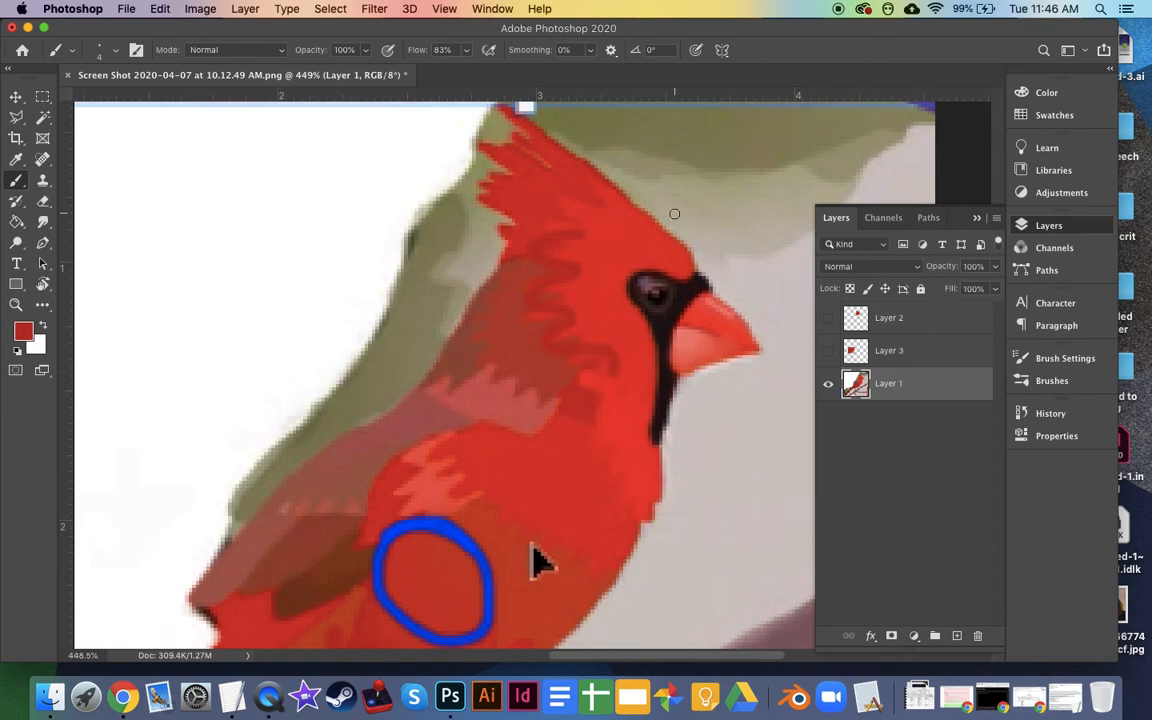
{"action": "key", "text": "super+z"}
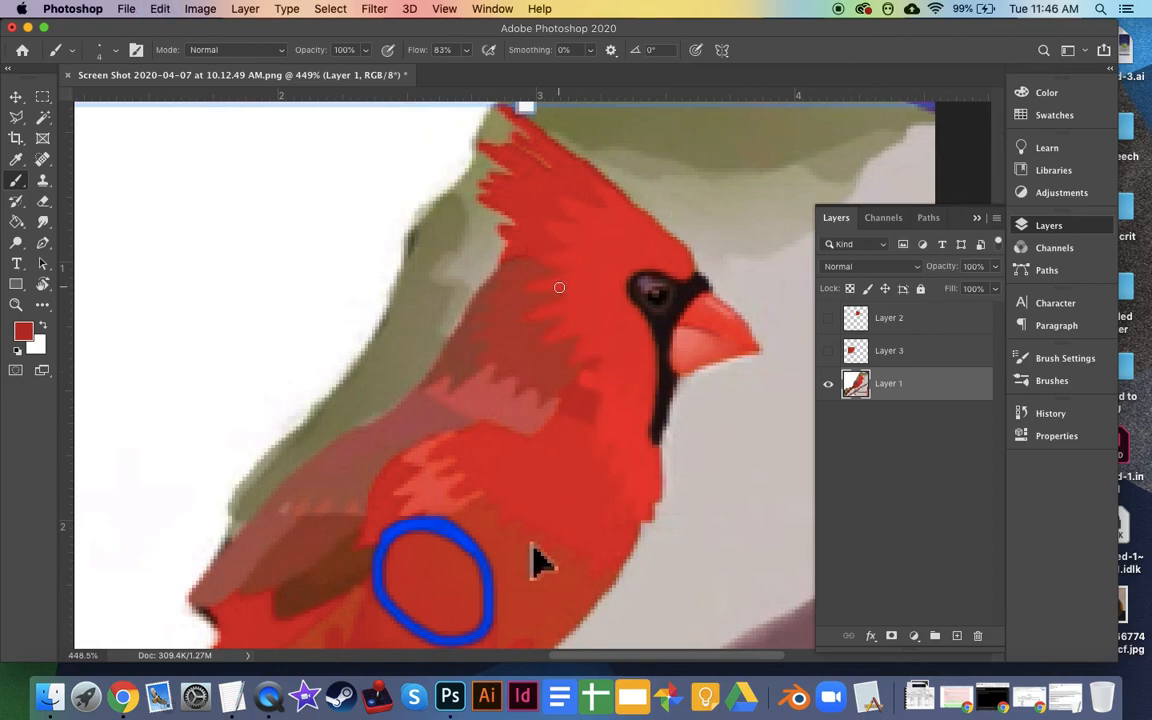